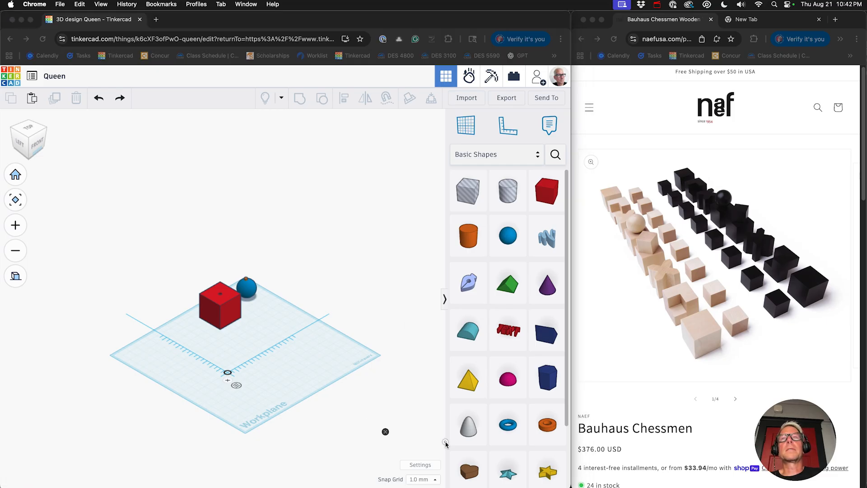
Examine the finished queen parts: the red cube with a hole in its top face and the sphere's small orange peg.
scroll(280, 272, up, 5)
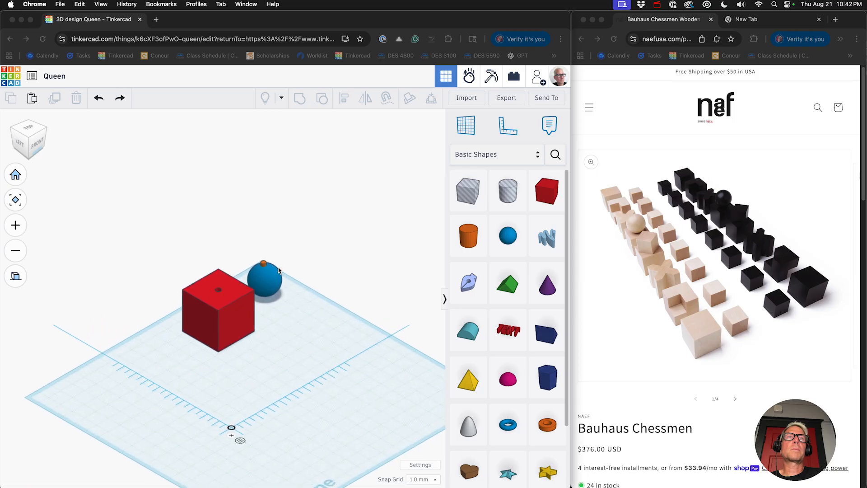
scroll(279, 270, up, 2)
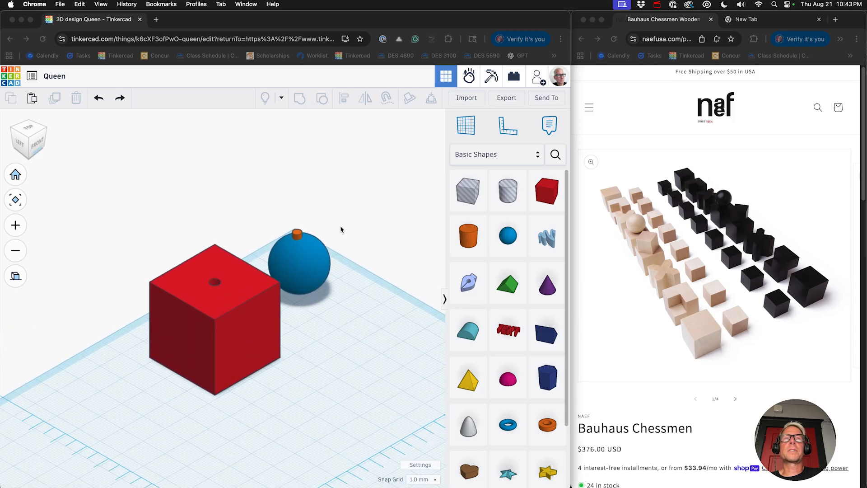
click(214, 261)
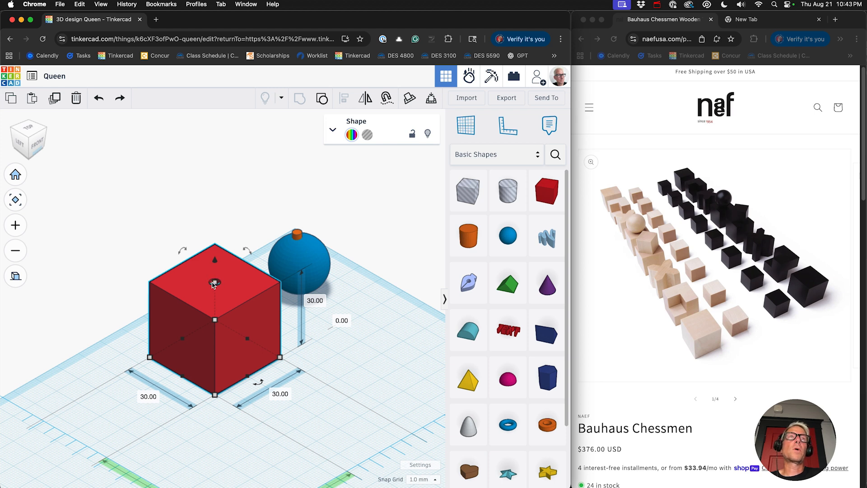
click(298, 233)
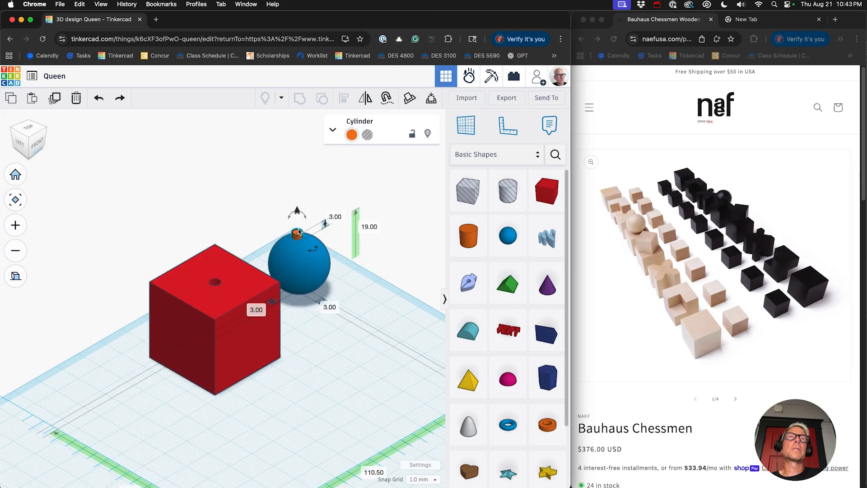
click(212, 285)
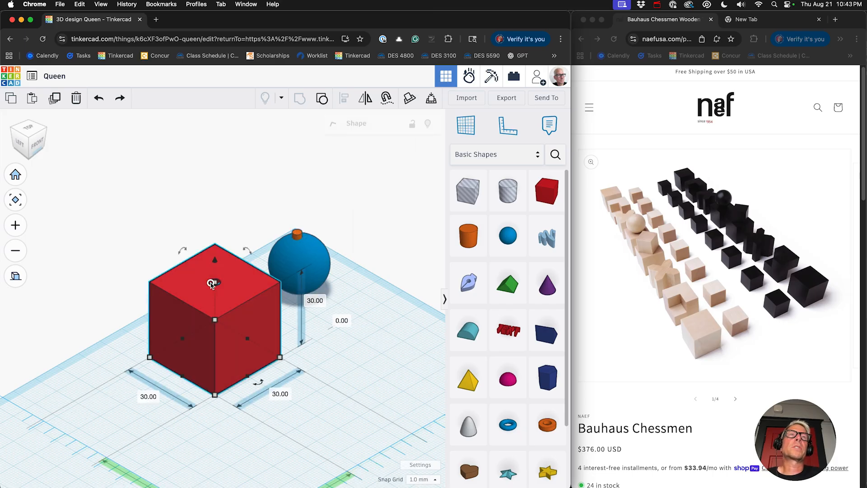
click(299, 235)
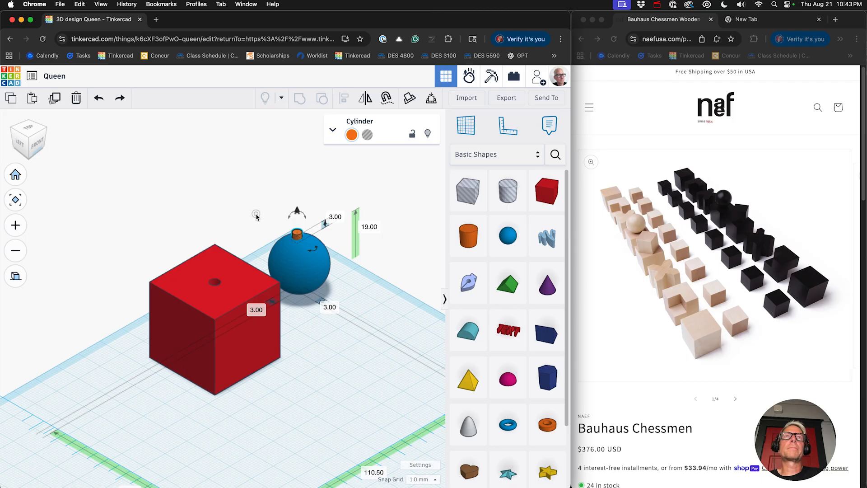
scroll(256, 217, down, 2)
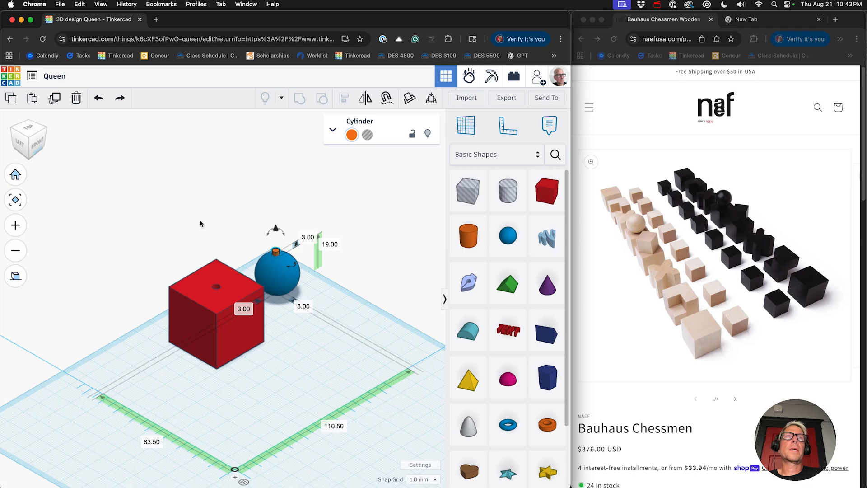
scroll(209, 224, down, 2)
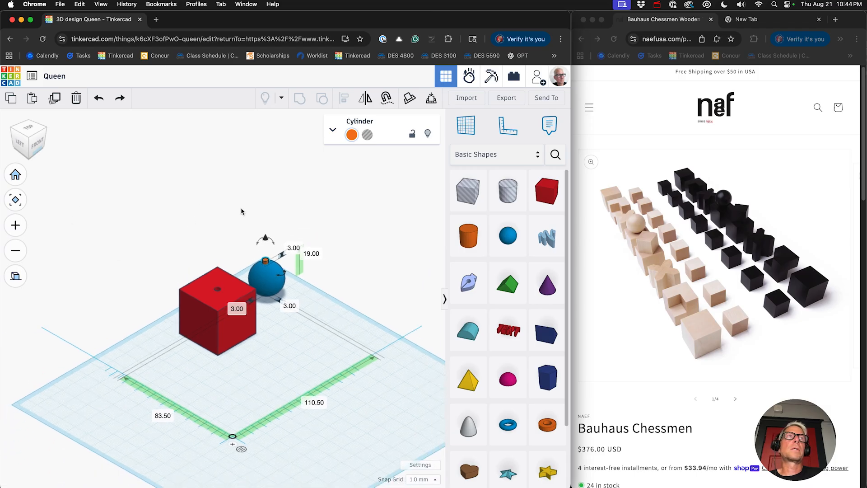
View the workplane from directly above with its front edge level, and dismiss the ruler.
click(27, 128)
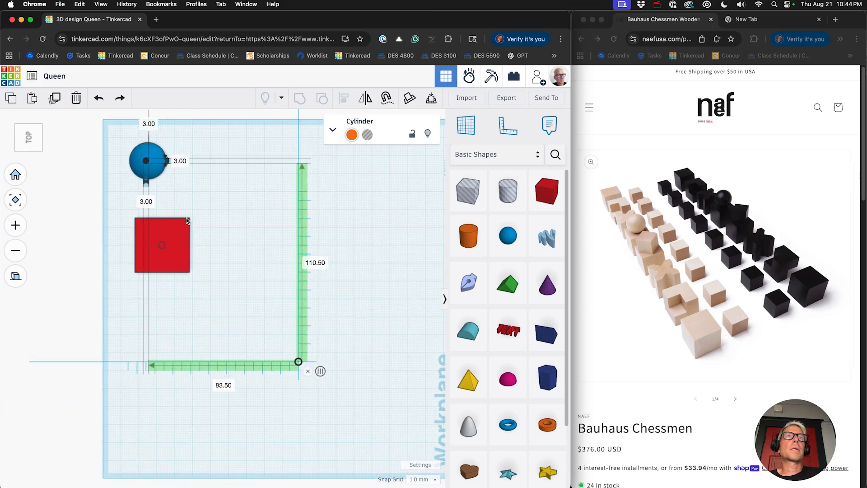
scroll(326, 277, down, 5)
scroll(326, 277, up, 6)
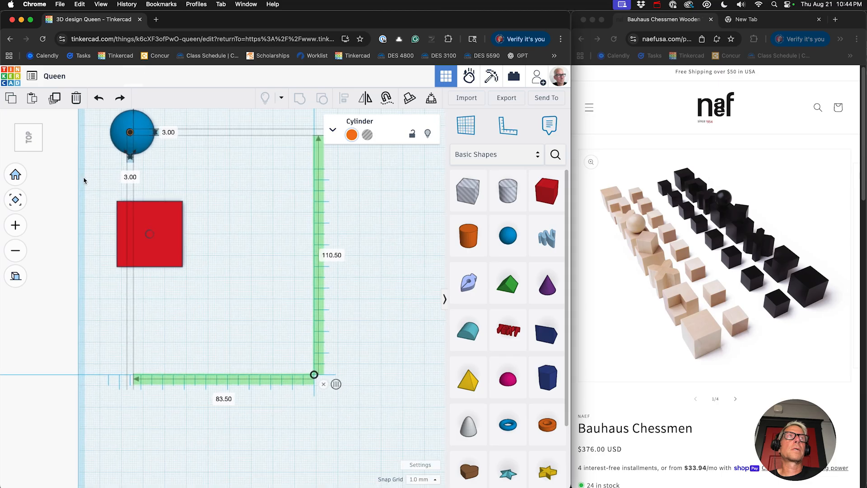
click(39, 146)
click(33, 130)
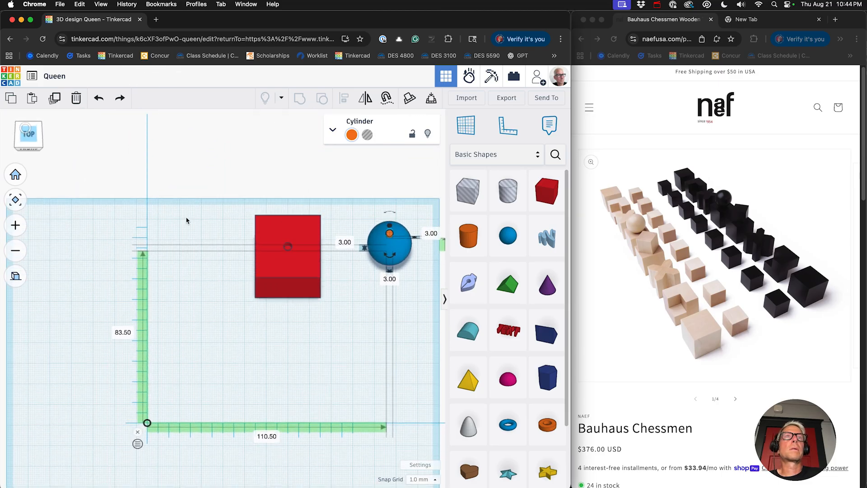
scroll(211, 227, down, 3)
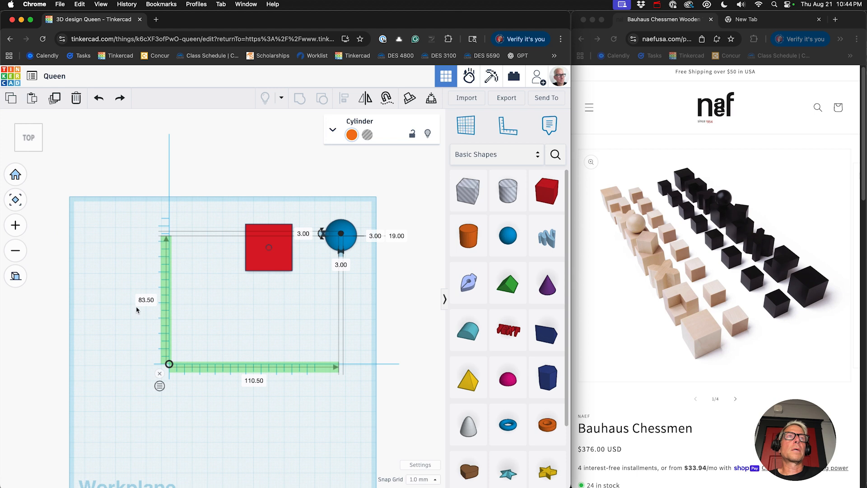
click(133, 302)
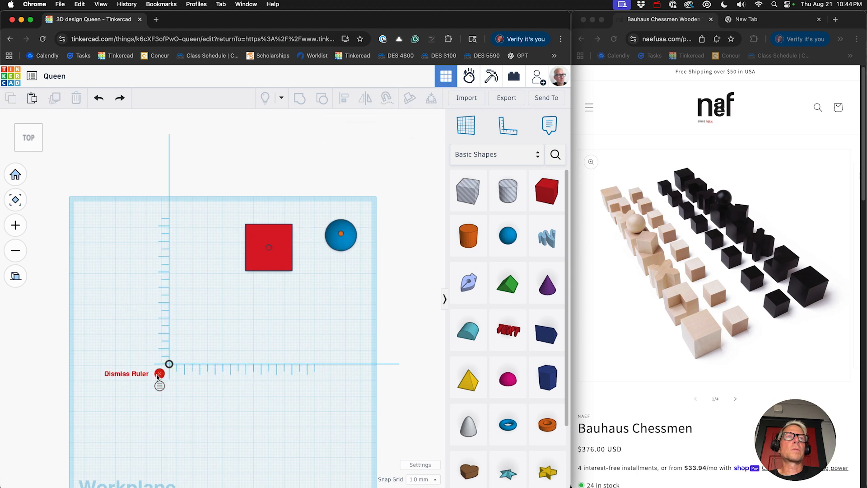
click(159, 373)
Add a solid box on the empty front-left area of the workplane and set its length, width and height to 30 mm.
scroll(218, 279, up, 5)
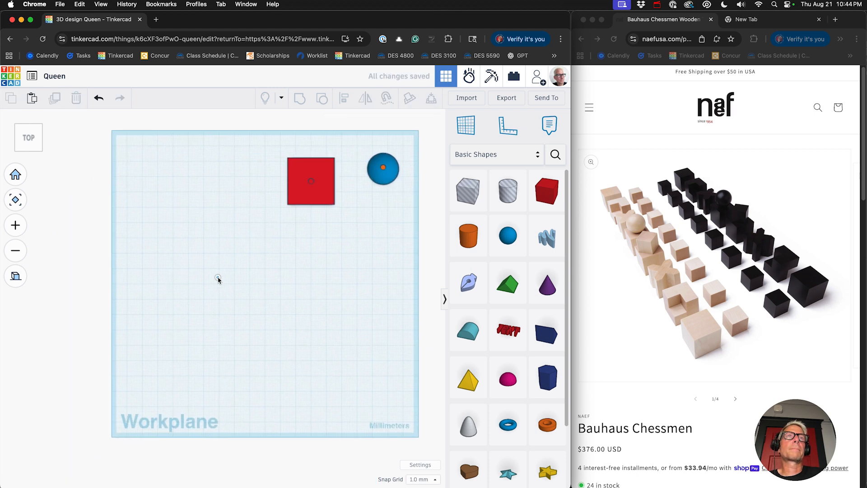
drag(537, 190, 176, 325)
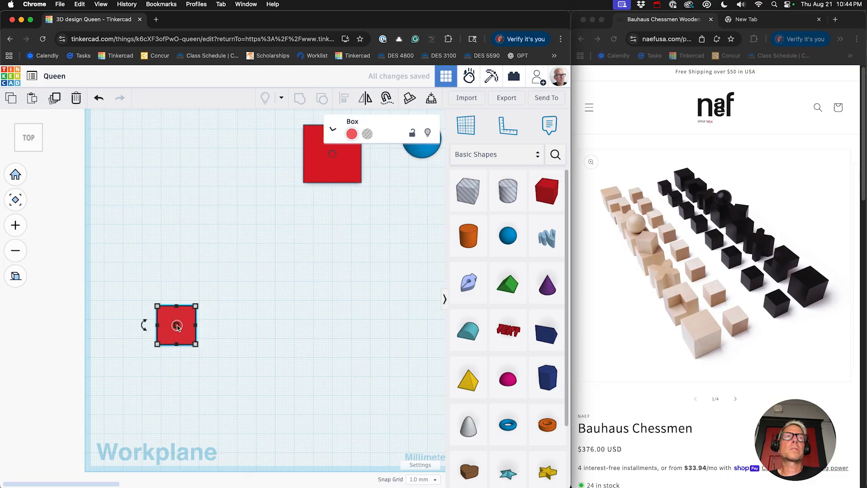
click(333, 130)
click(426, 242)
text(30)
key(Return)
click(426, 261)
text(30)
click(426, 281)
text(30)
click(262, 239)
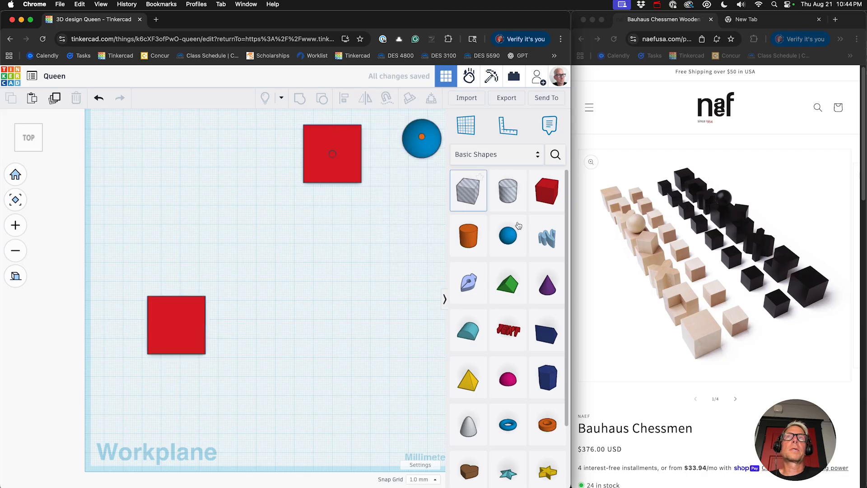
Add a solid sphere at its default size to the right of the new box, level with the box's centre.
drag(507, 236, 299, 318)
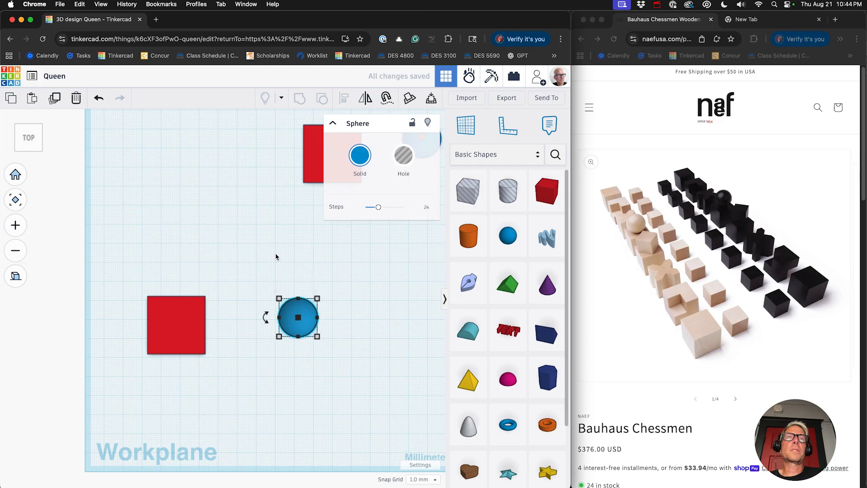
drag(300, 315, 280, 322)
click(172, 324)
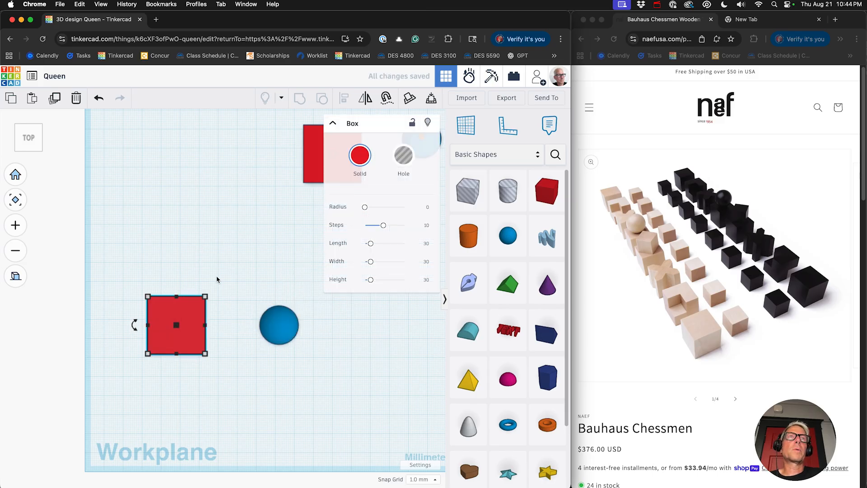
scroll(216, 279, down, 2)
click(27, 149)
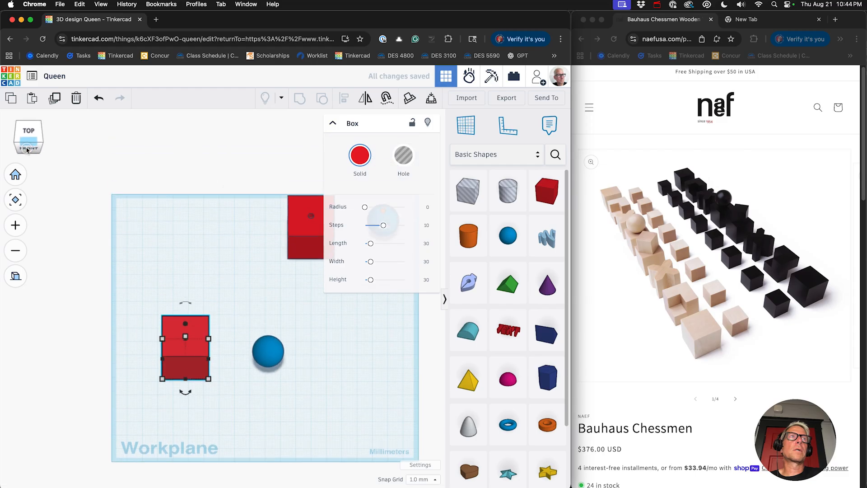
click(179, 281)
drag(466, 235, 245, 269)
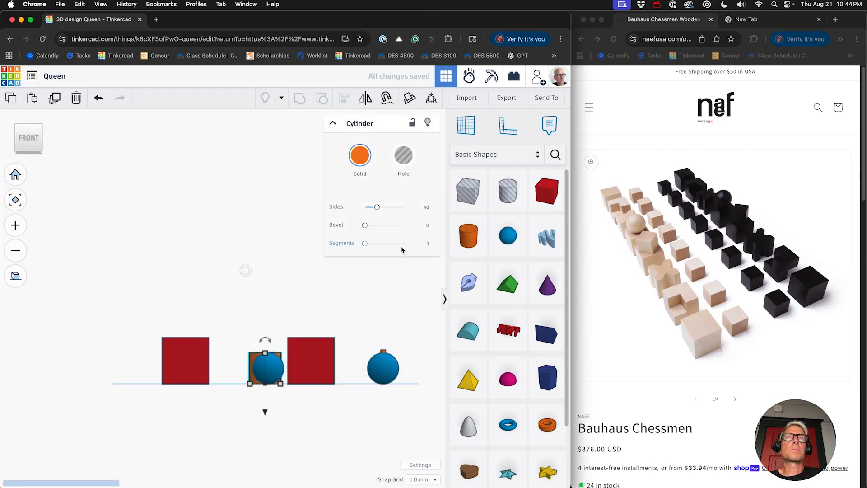
drag(247, 322, 247, 320)
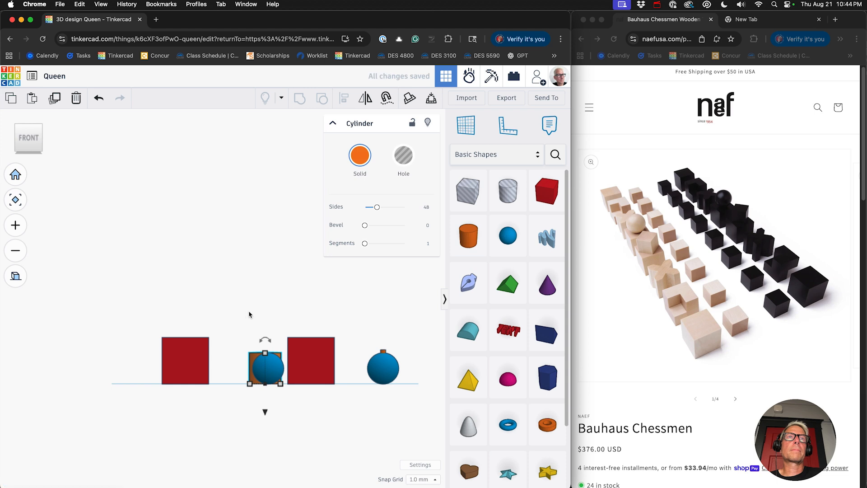
right_drag(265, 293, 266, 337)
key(End)
click(270, 340)
click(269, 342)
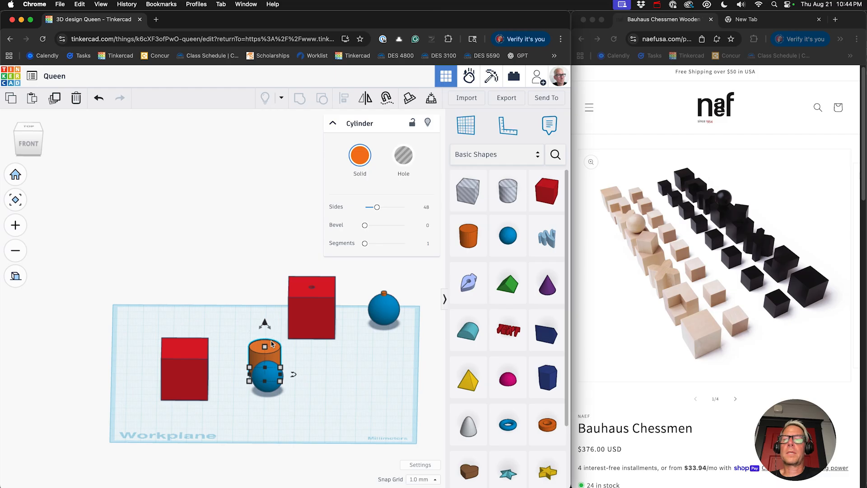
key(Delete)
click(269, 339)
key(Delete)
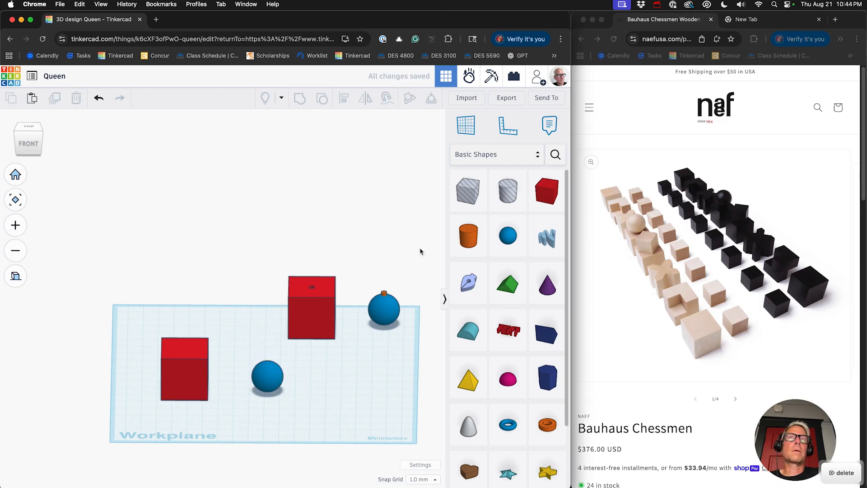
Place a solid cylinder on the workplane behind the new sphere, clear of the other shapes, and collapse its shape properties.
click(465, 231)
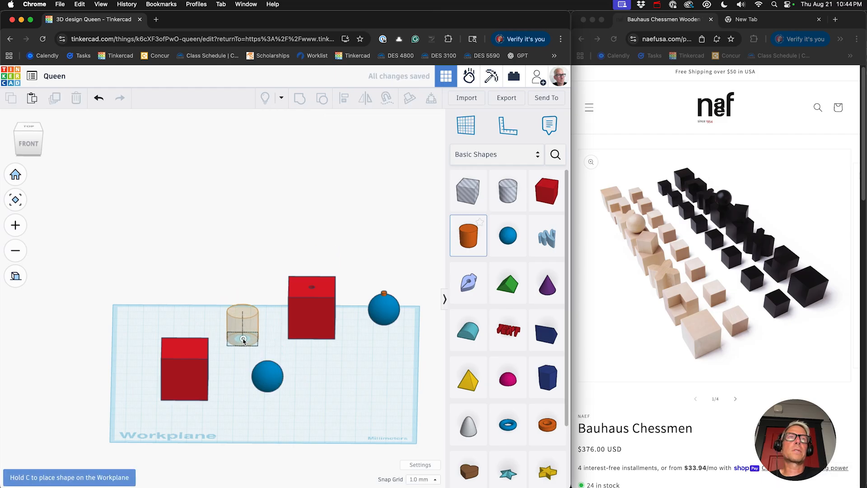
click(242, 330)
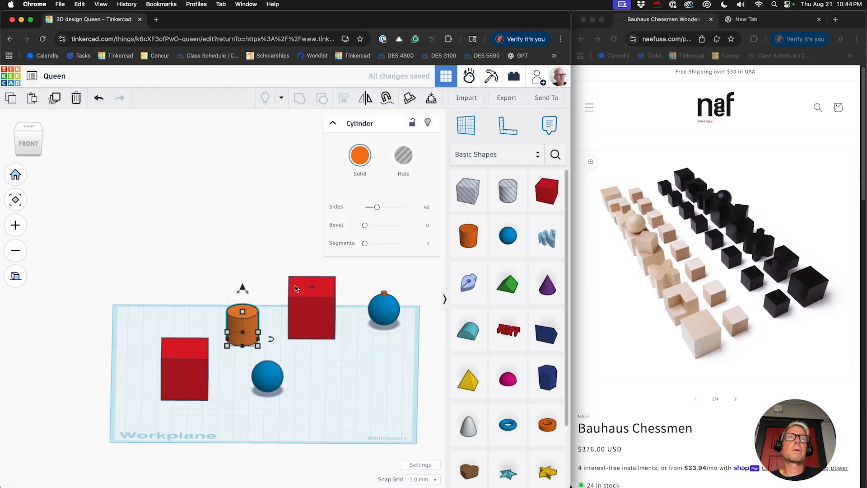
click(333, 126)
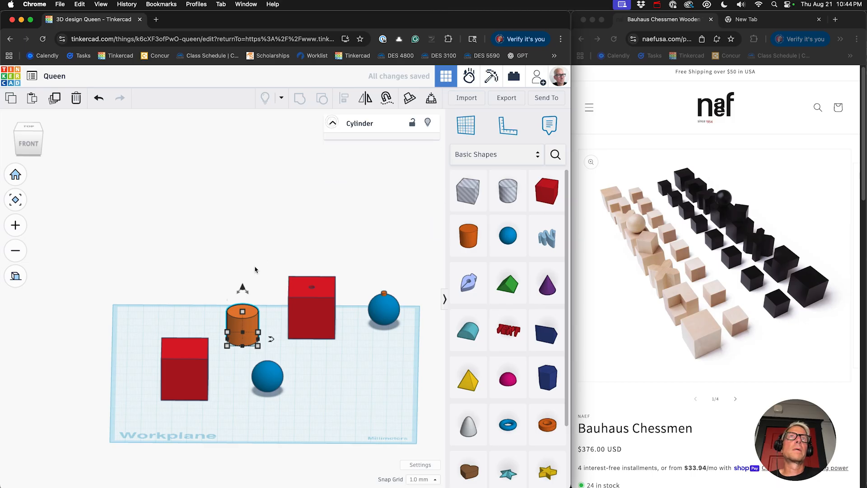
click(270, 266)
click(253, 327)
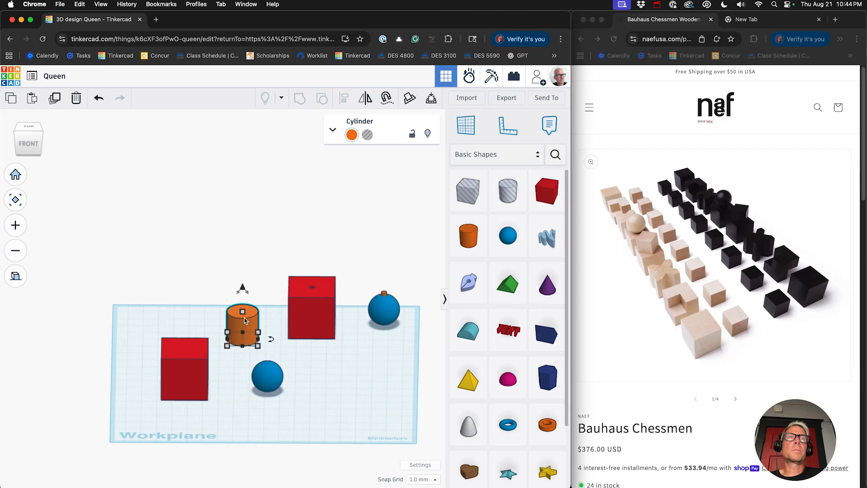
Set the new cylinder's width and depth to 4 mm.
mouse_move(243, 312)
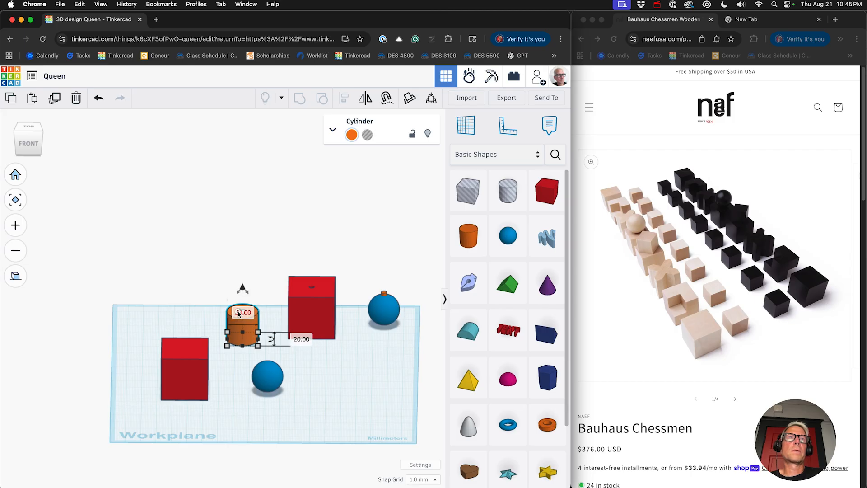
click(238, 313)
text(4)
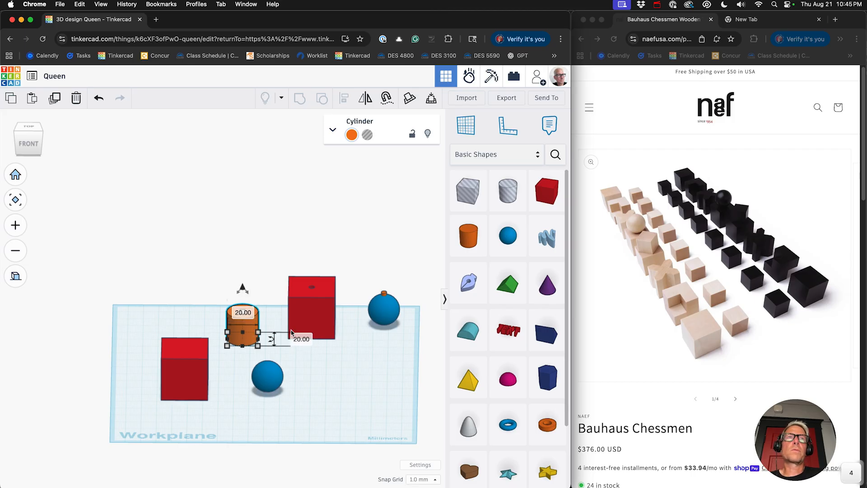
click(234, 312)
text(4)
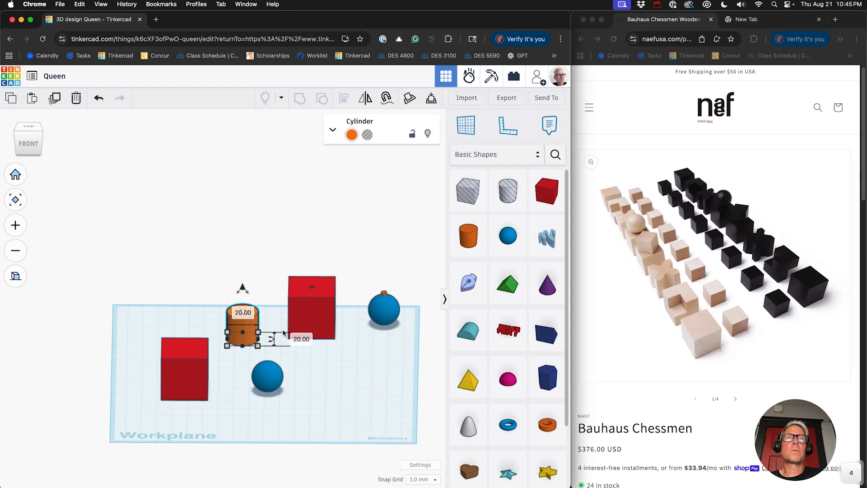
click(297, 339)
text(4)
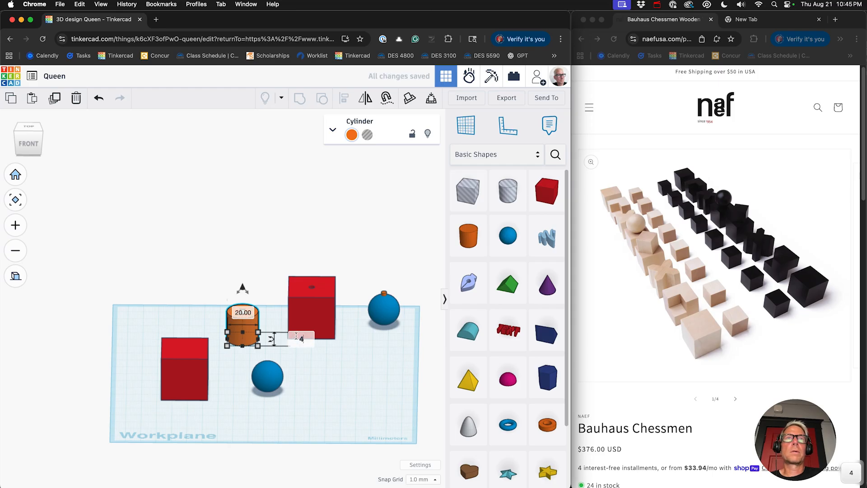
click(243, 320)
click(243, 321)
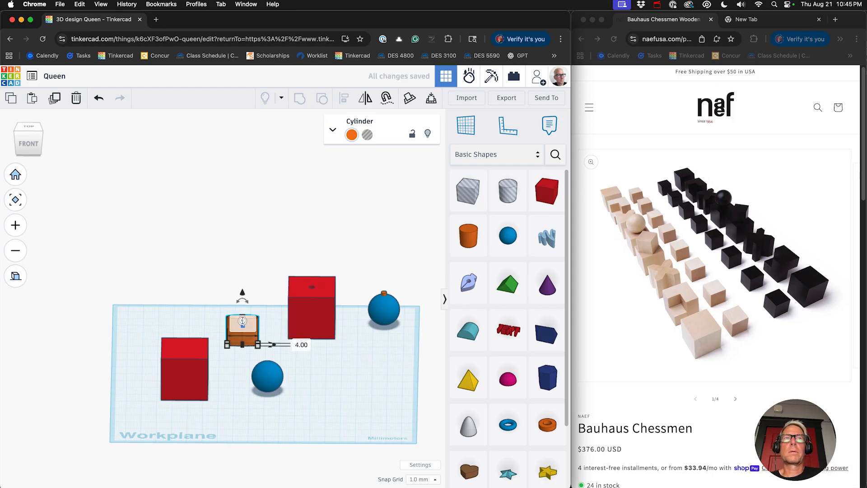
text(4)
key(Return)
click(206, 300)
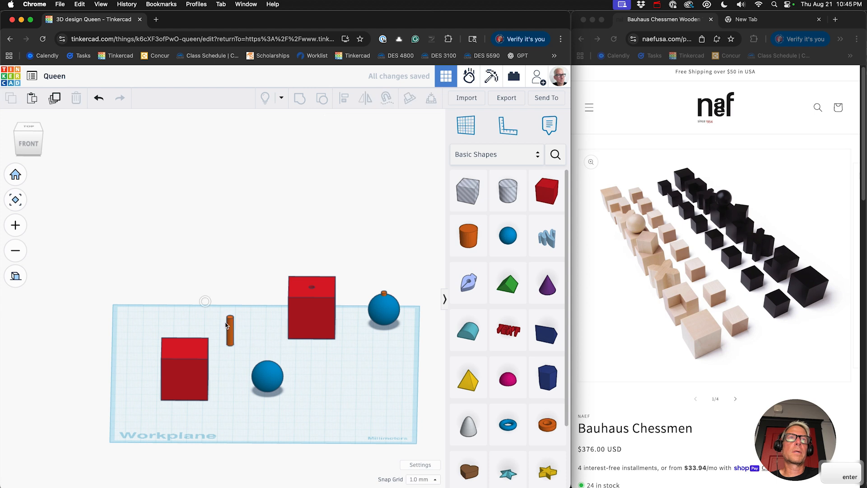
Set the thin cylinder's height to 4 mm.
click(230, 324)
mouse_move(231, 318)
click(276, 334)
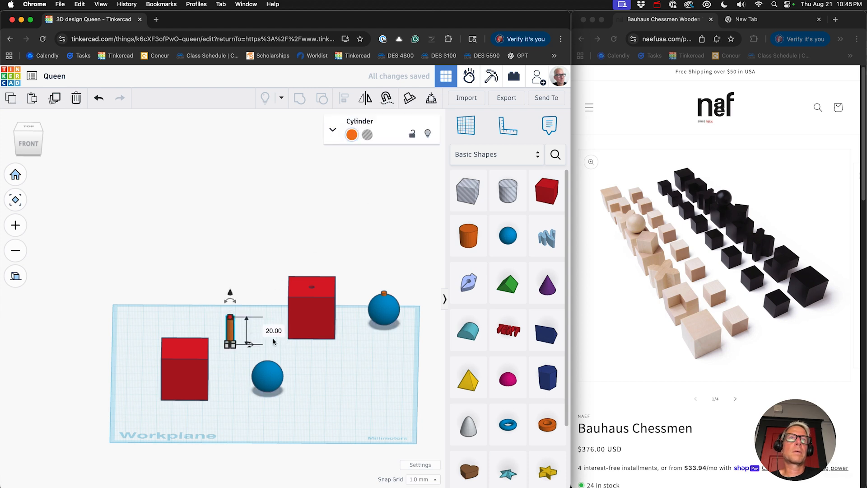
text(4)
key(Return)
click(267, 321)
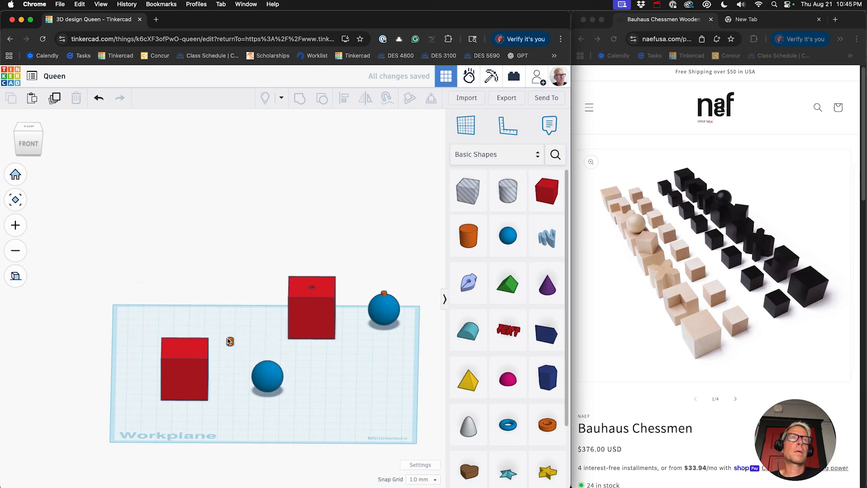
Raise the 4 mm cylinder 26 mm above the workplane so its top is level with the box's top.
click(28, 144)
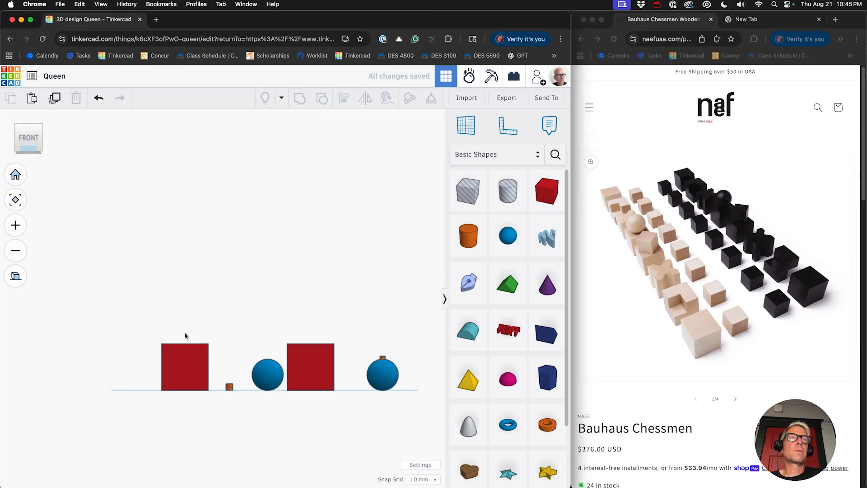
click(229, 387)
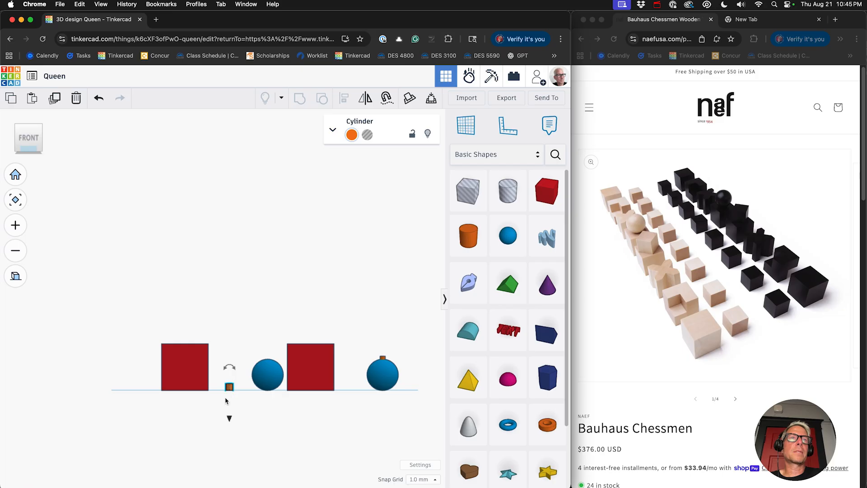
drag(229, 418, 228, 379)
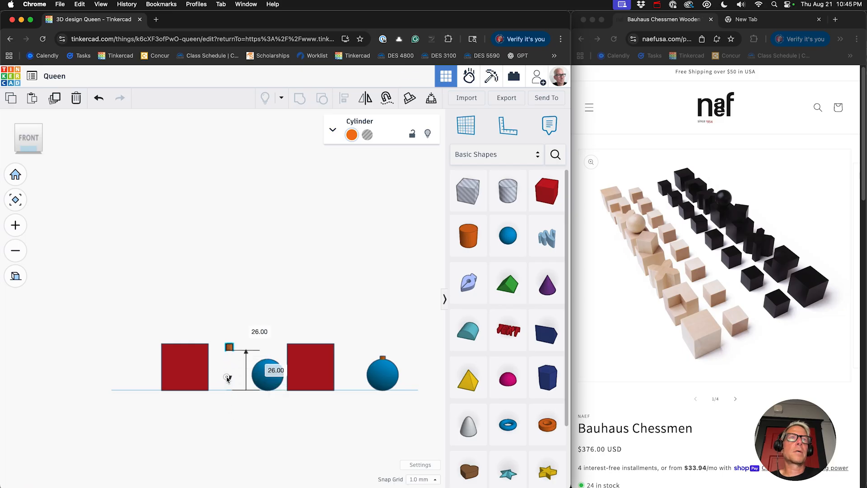
Move the raised cylinder sideways and forward into the middle of the new box's top face.
drag(229, 347, 187, 345)
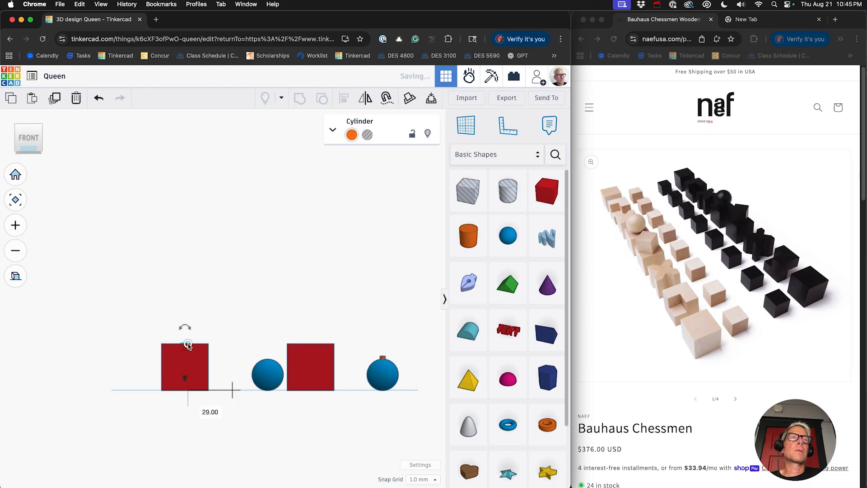
right_drag(194, 322, 173, 365)
drag(188, 318, 195, 367)
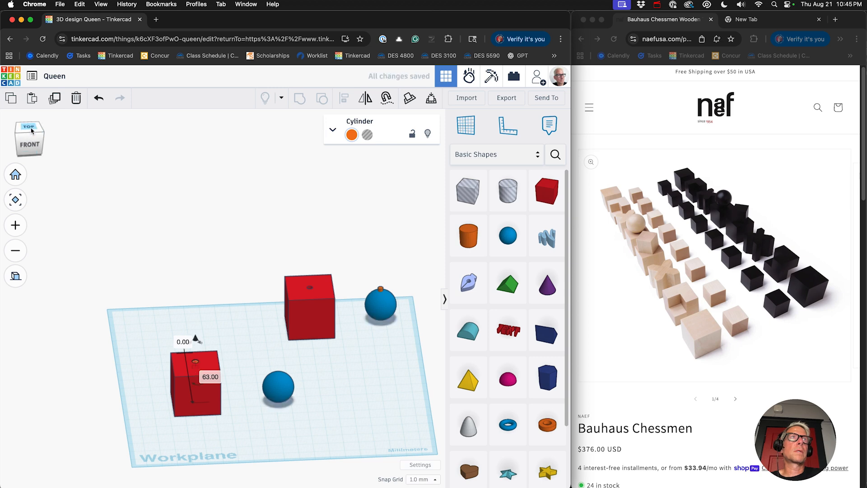
Place a ruler at the new box's front-left corner and nudge the cylinder to 13 mm from the box's left and front edges.
click(32, 131)
scroll(197, 284, up, 5)
scroll(197, 284, down, 3)
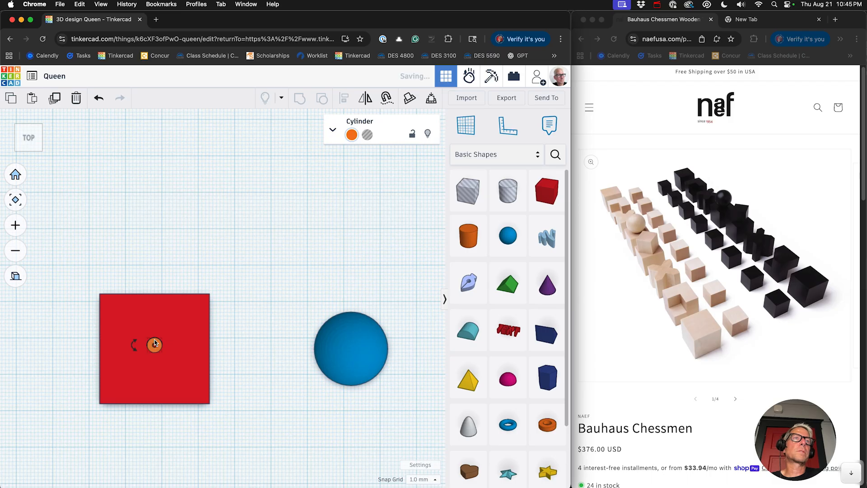
click(497, 127)
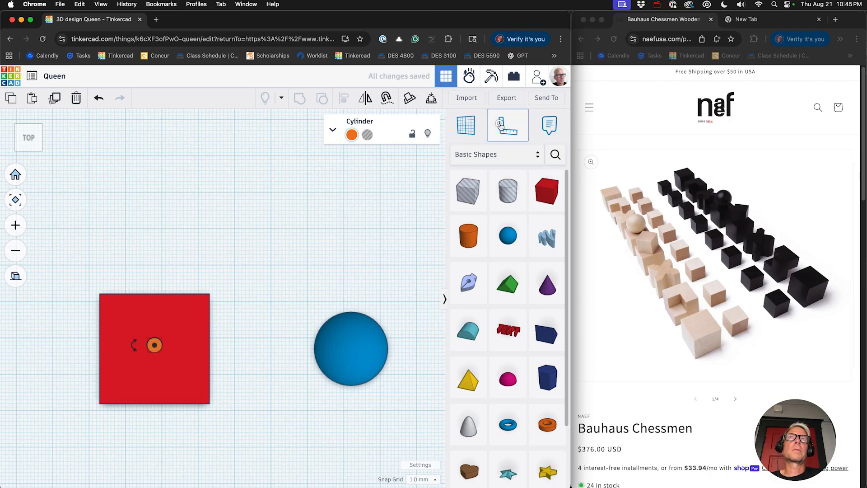
click(100, 404)
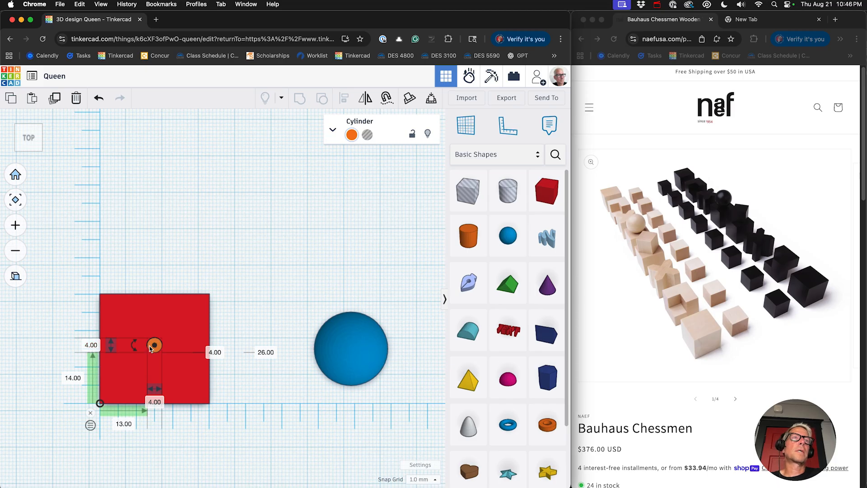
key(Down)
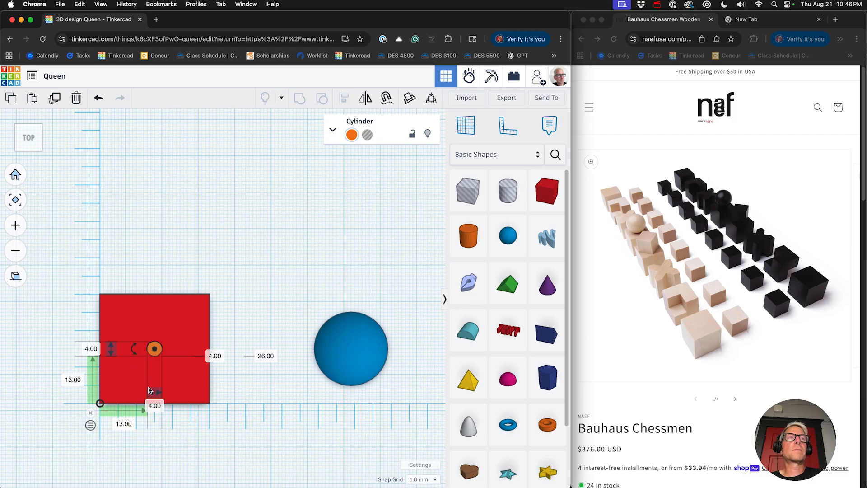
Turn the centred cylinder into a hole and group it with the box to cut the socket in its top.
drag(150, 284, 164, 384)
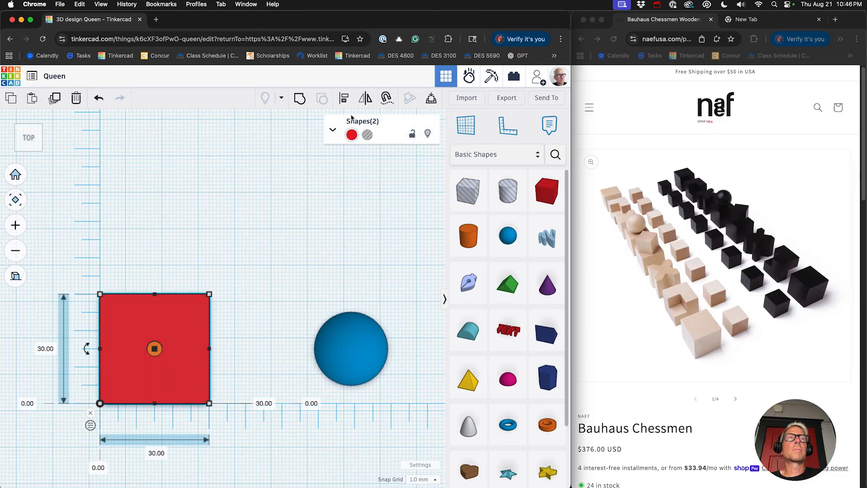
click(130, 234)
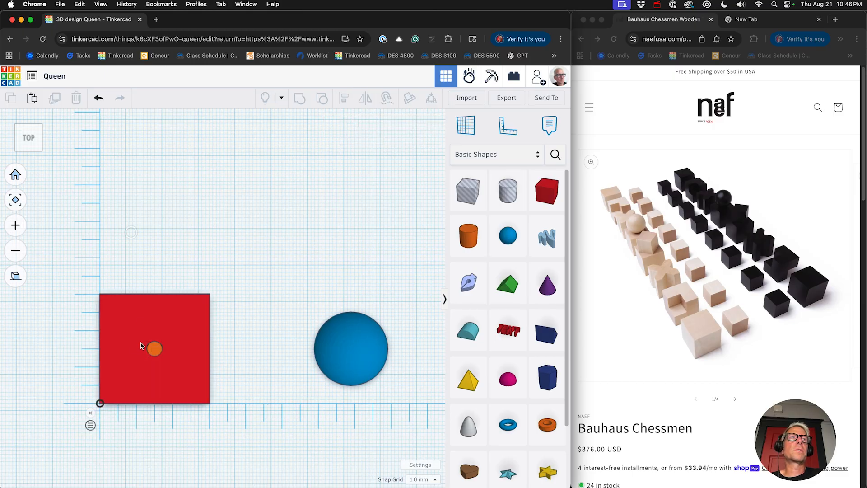
click(152, 347)
click(373, 135)
drag(123, 252, 164, 360)
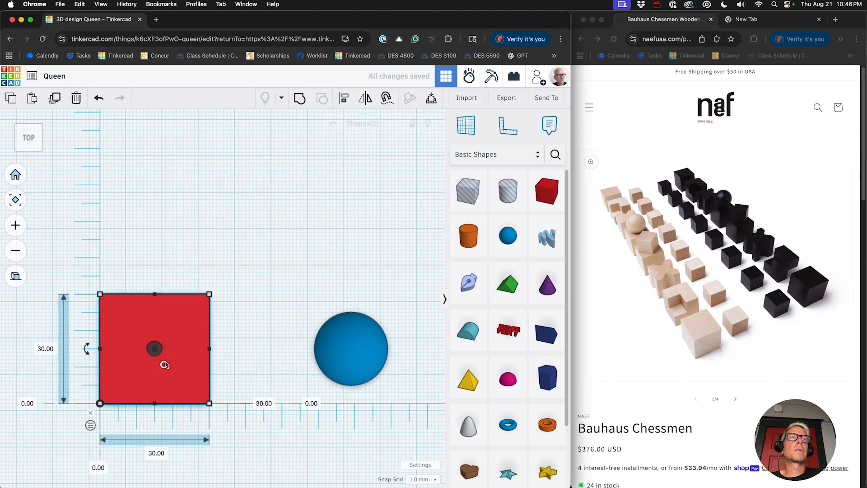
click(301, 100)
click(150, 248)
right_drag(186, 250, 199, 236)
key(f)
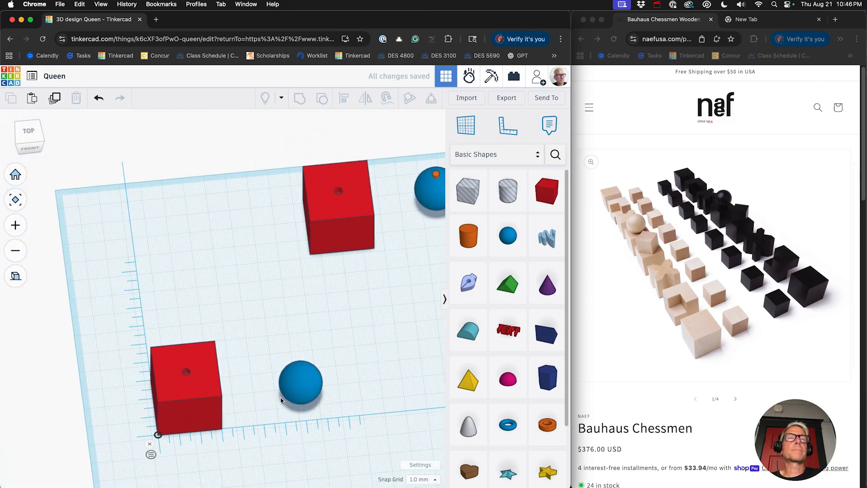
Add another solid cylinder at its default size, visually between the box and the sphere when seen from the front.
click(300, 385)
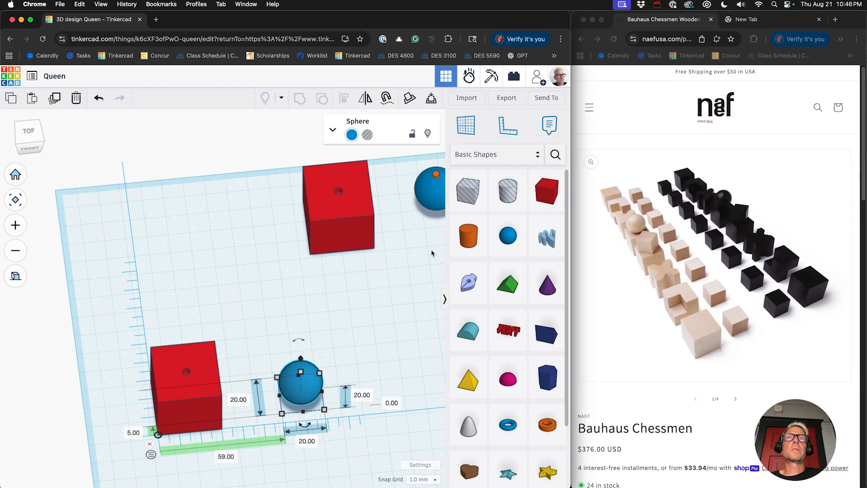
click(30, 149)
click(247, 351)
drag(462, 238, 243, 367)
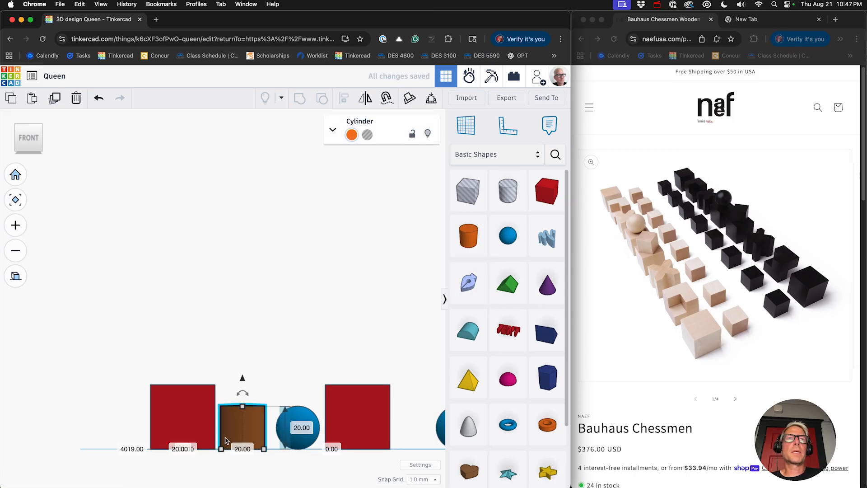
Set the new cylinder's width to 3 mm.
click(243, 449)
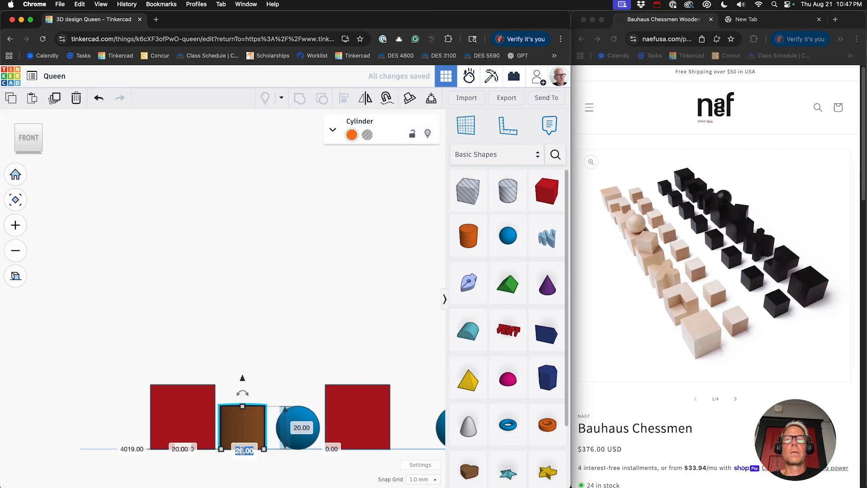
text(3)
key(Return)
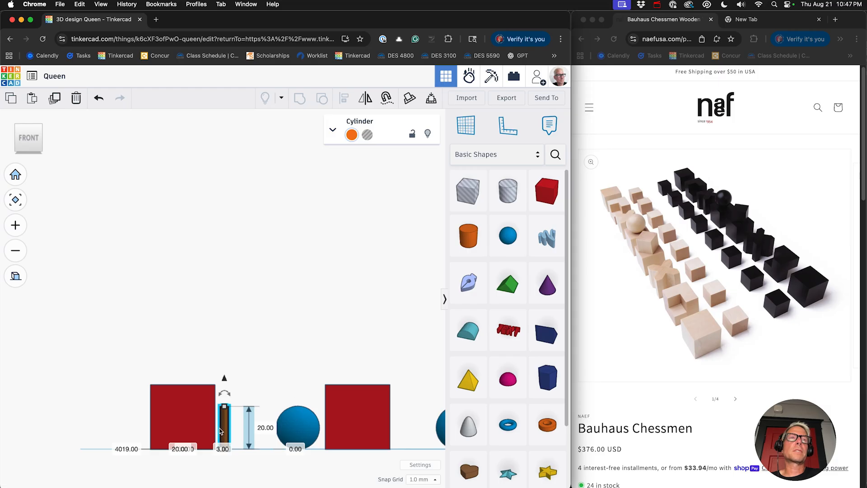
click(251, 365)
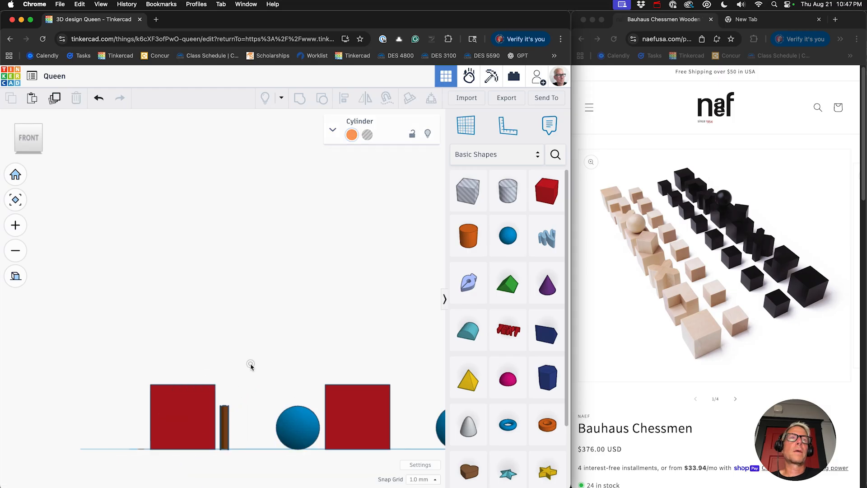
click(224, 414)
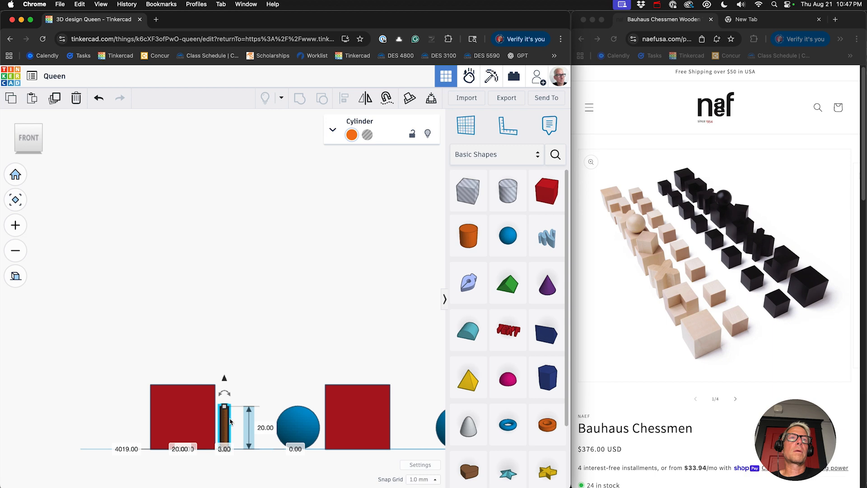
Bring the distant cylinder back onto the workplane between the new box and the sphere.
right_drag(251, 395, 261, 479)
scroll(272, 384, down, 10)
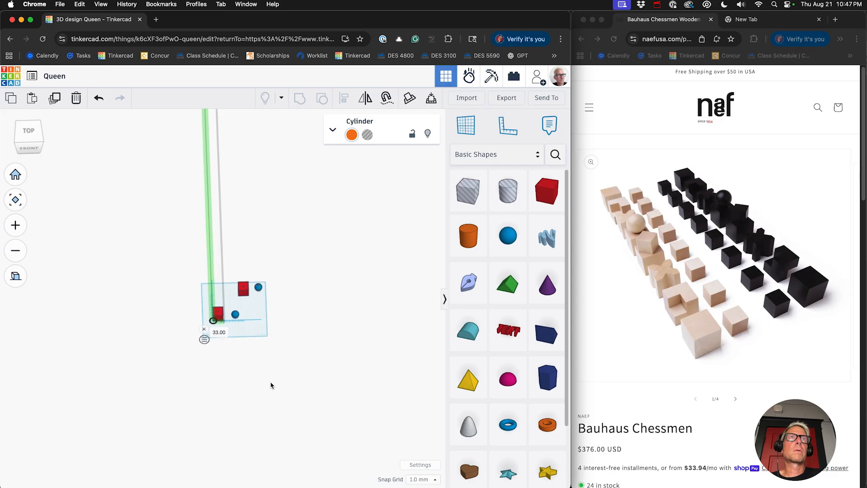
right_drag(267, 250, 250, 181)
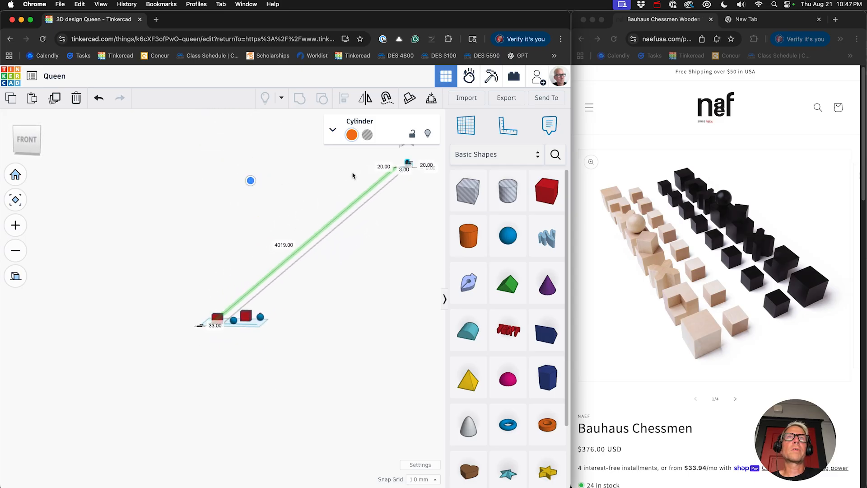
click(415, 197)
click(406, 165)
drag(400, 170, 228, 321)
scroll(228, 311, up, 10)
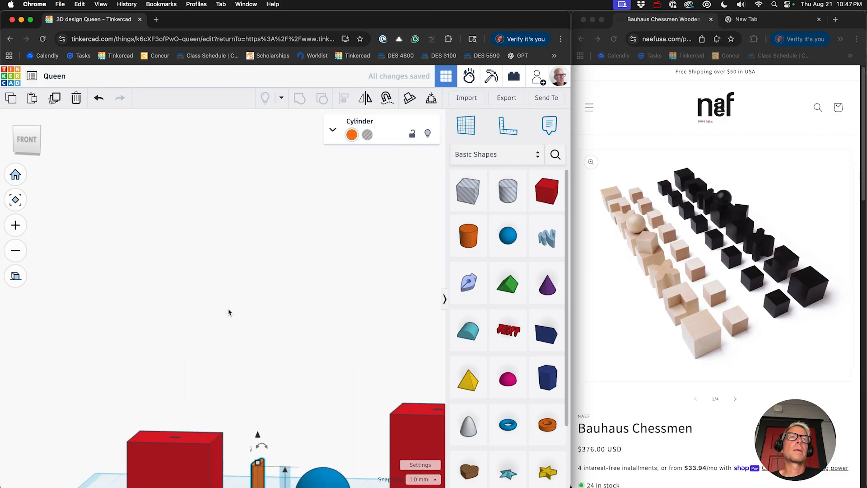
Set the narrow cylinder's depth to 3 mm.
right_drag(229, 312, 233, 393)
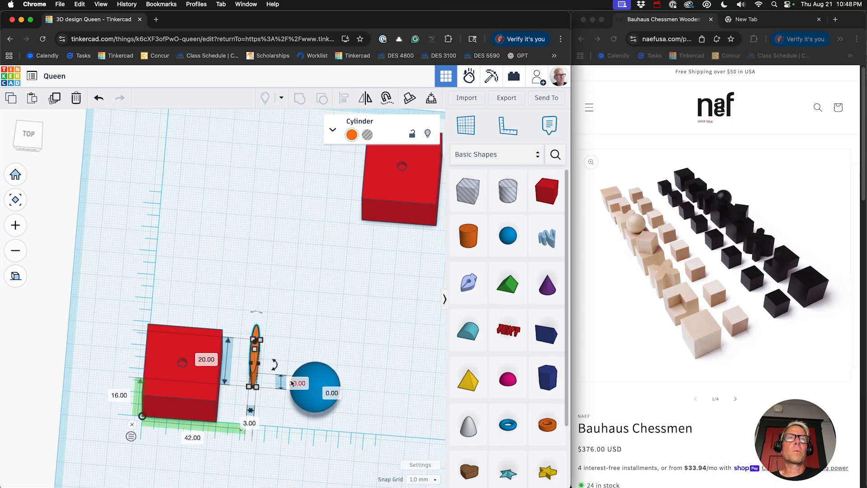
click(204, 357)
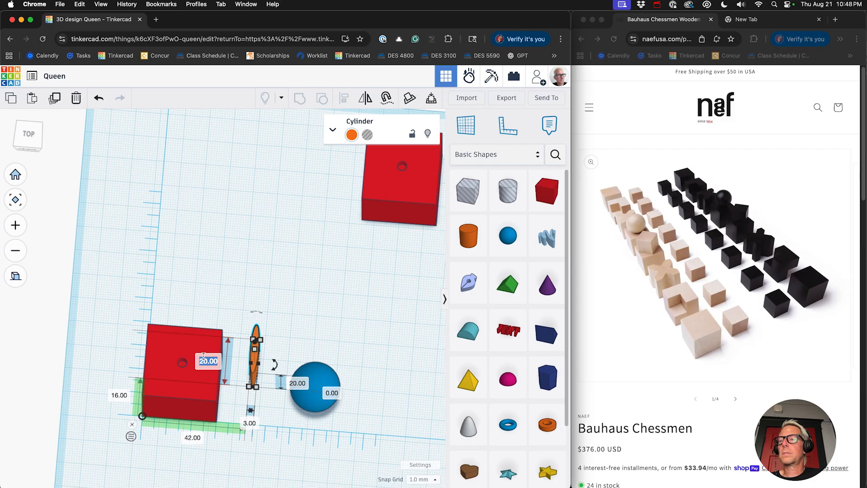
text(3)
key(Return)
click(260, 321)
click(250, 373)
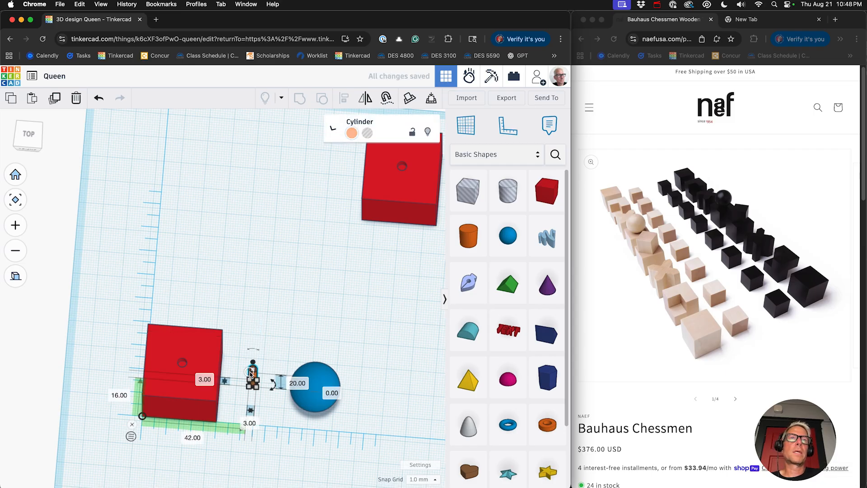
Set the 3 mm cylinder's height to 6 mm.
scroll(260, 335, up, 2)
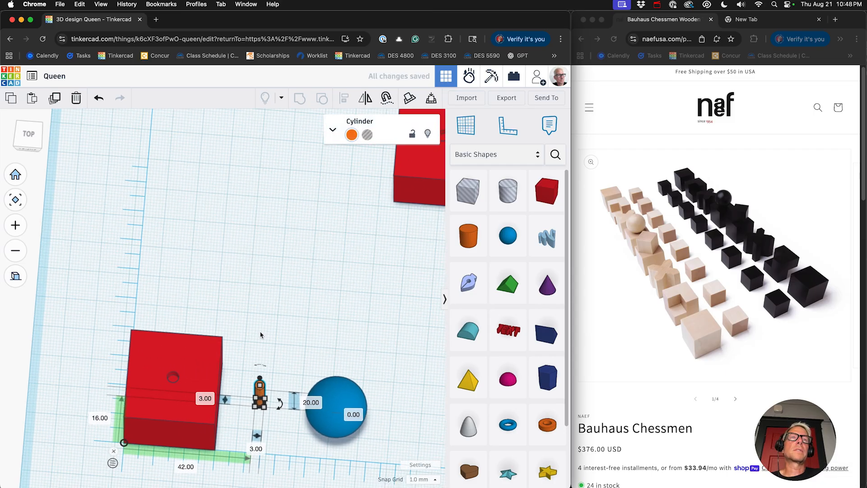
click(307, 403)
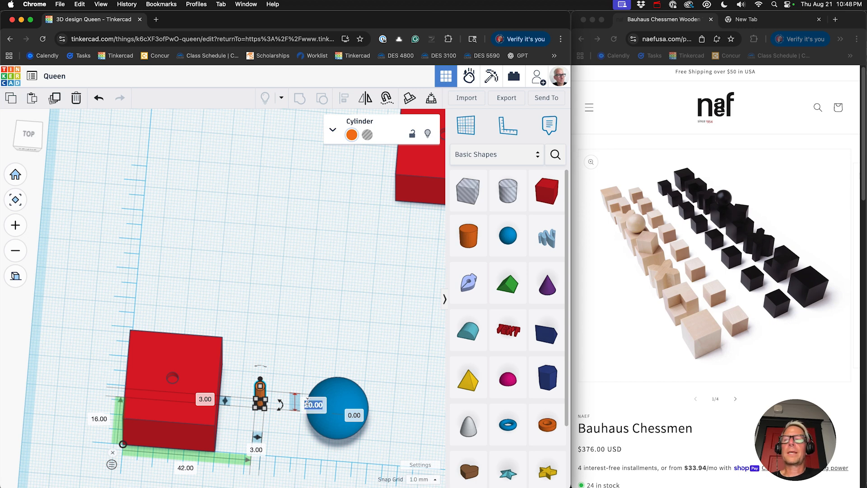
text(6)
key(Return)
click(245, 371)
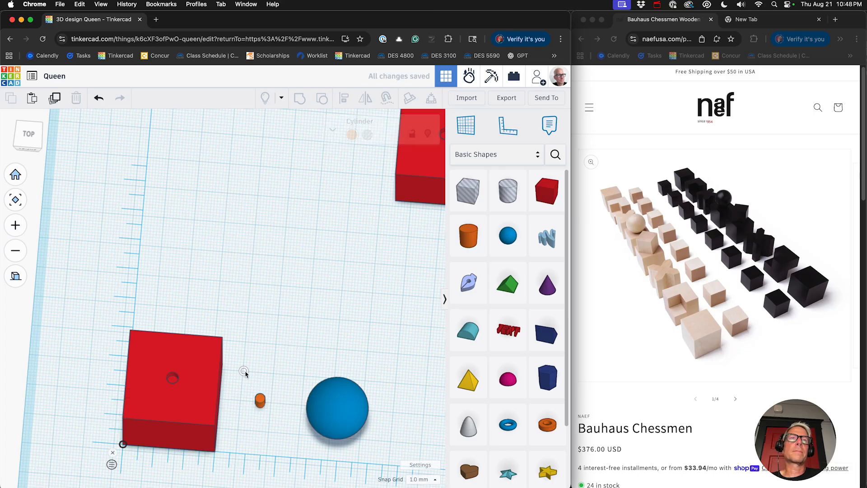
Raise the peg to 17 mm above the workplane and line it up over the sphere's middle in the front view, protruding from its top.
click(27, 139)
drag(28, 151, 28, 150)
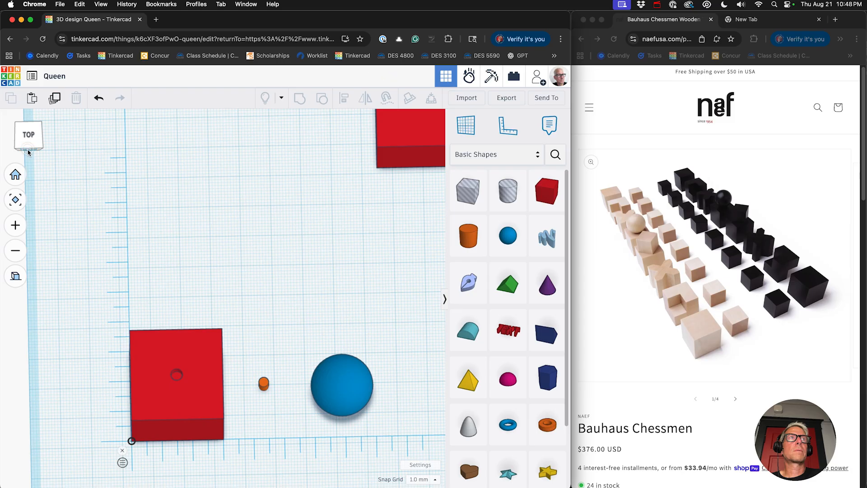
click(28, 145)
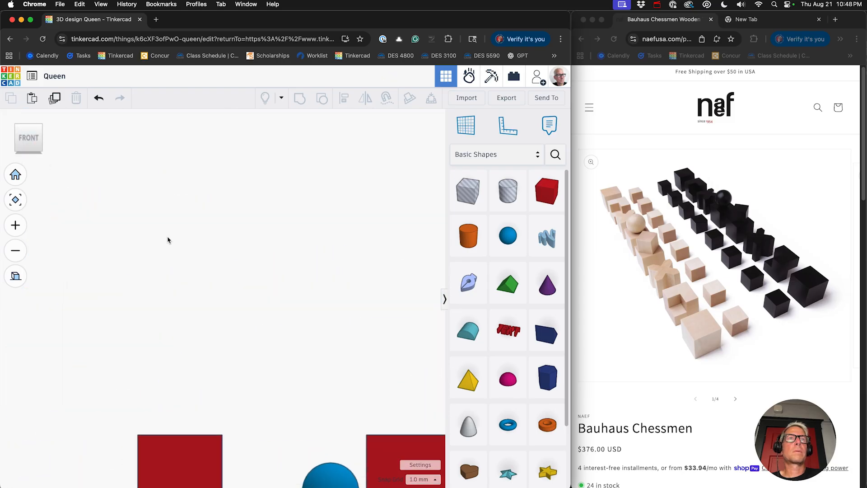
scroll(170, 240, down, 3)
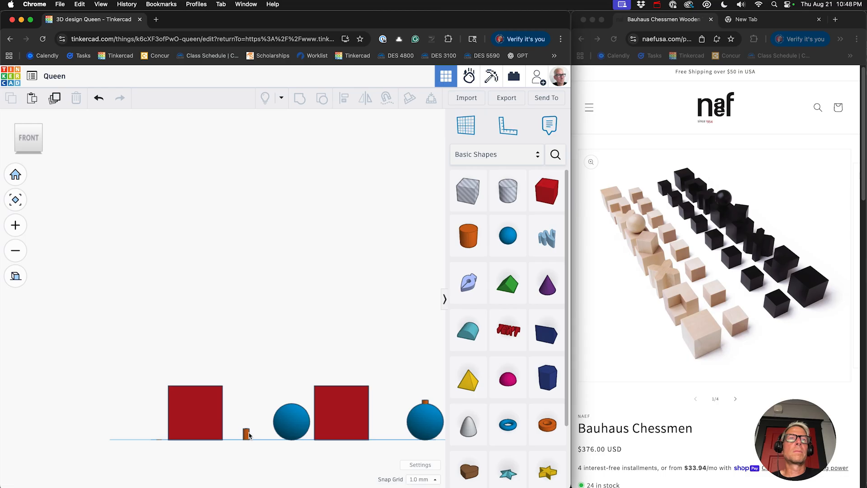
drag(247, 434, 261, 431)
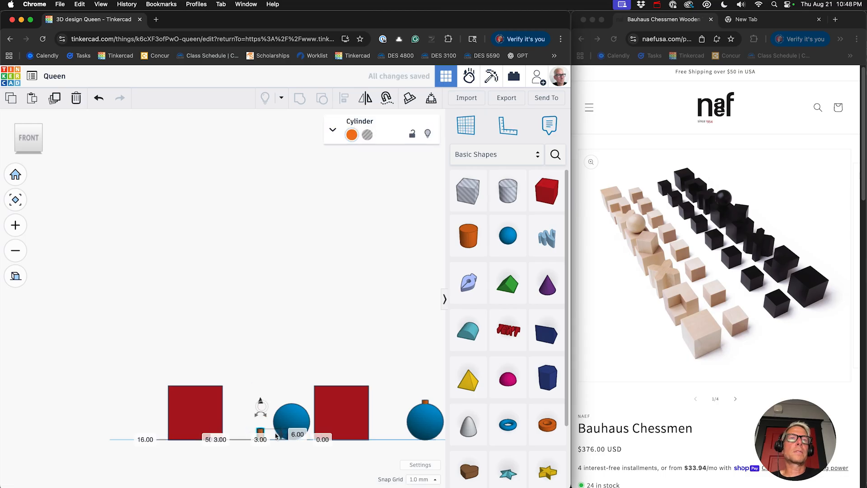
drag(261, 401, 259, 380)
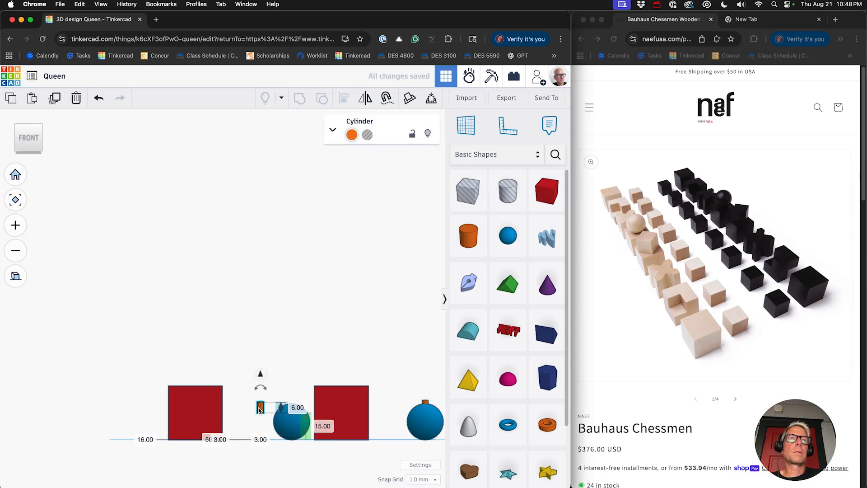
drag(268, 410, 291, 409)
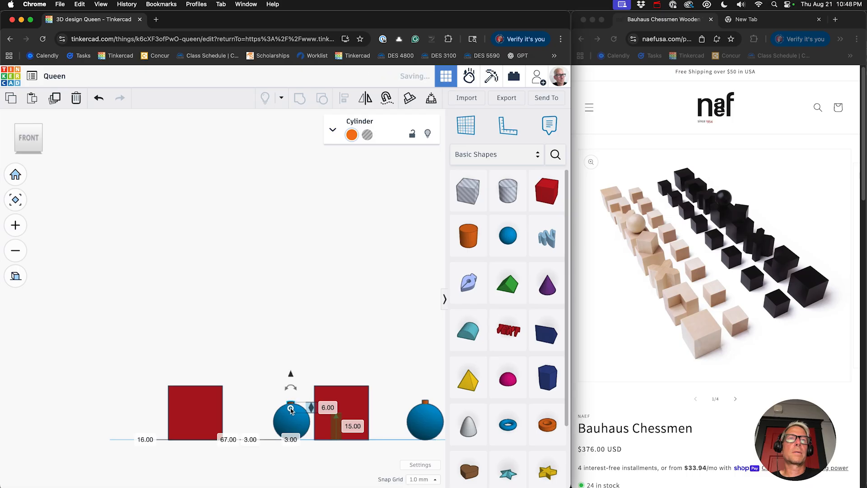
drag(291, 378, 291, 374)
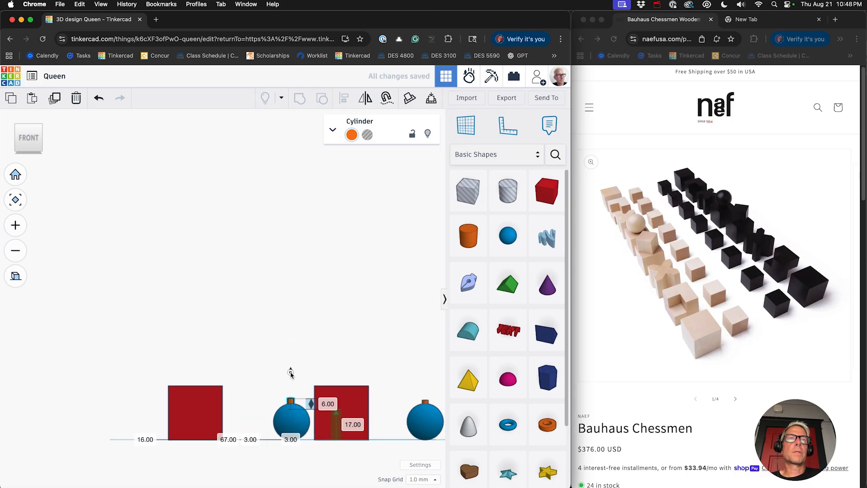
Place a ruler on the workplane at the sphere's front-left bounding corner, working in the top view.
scroll(284, 381, up, 3)
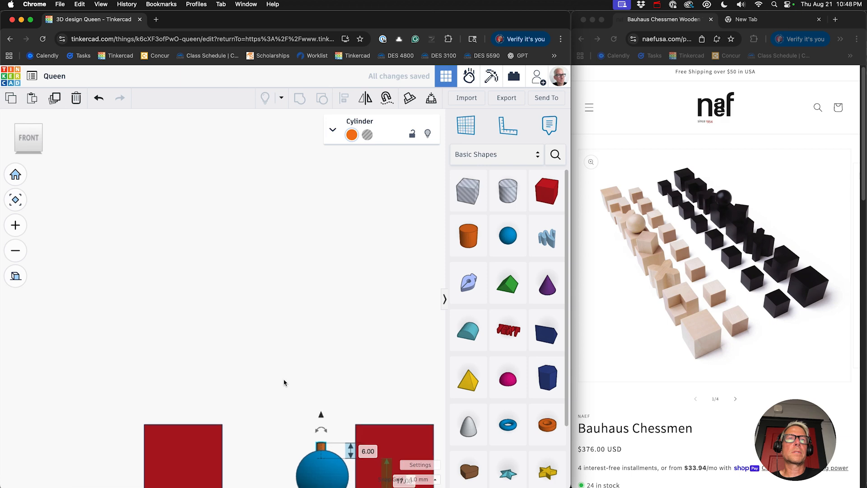
scroll(202, 298, down, 1)
scroll(202, 300, up, 5)
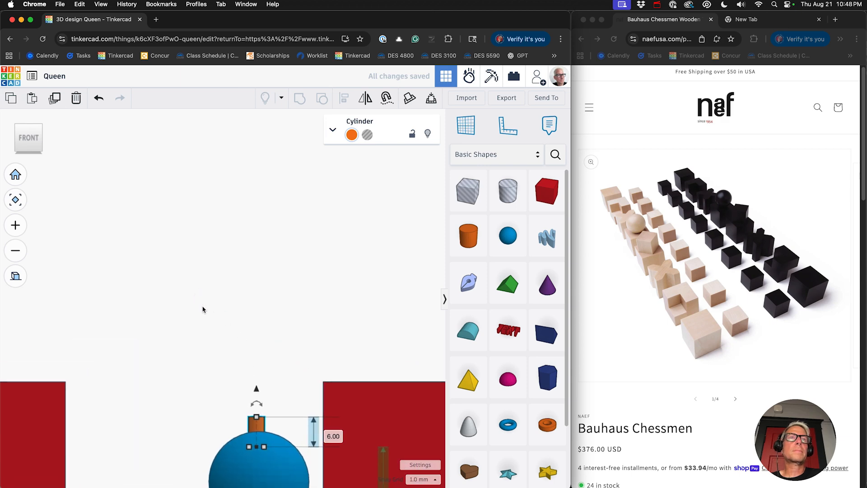
right_drag(233, 389, 228, 484)
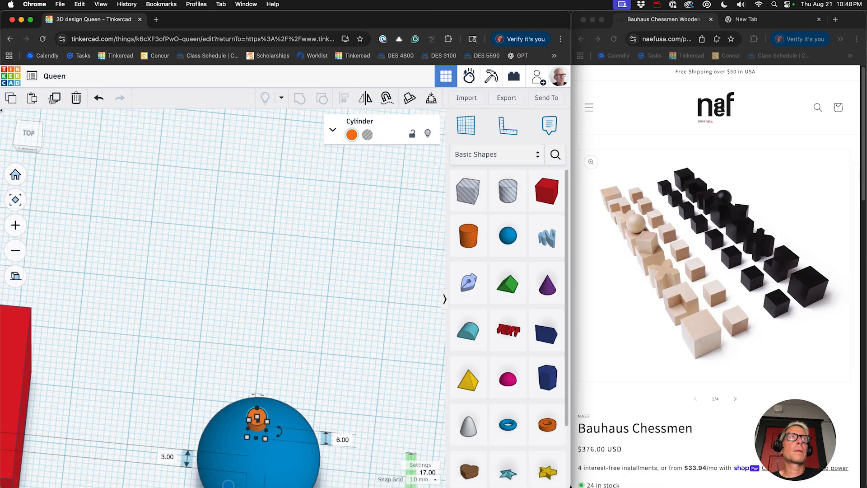
click(28, 134)
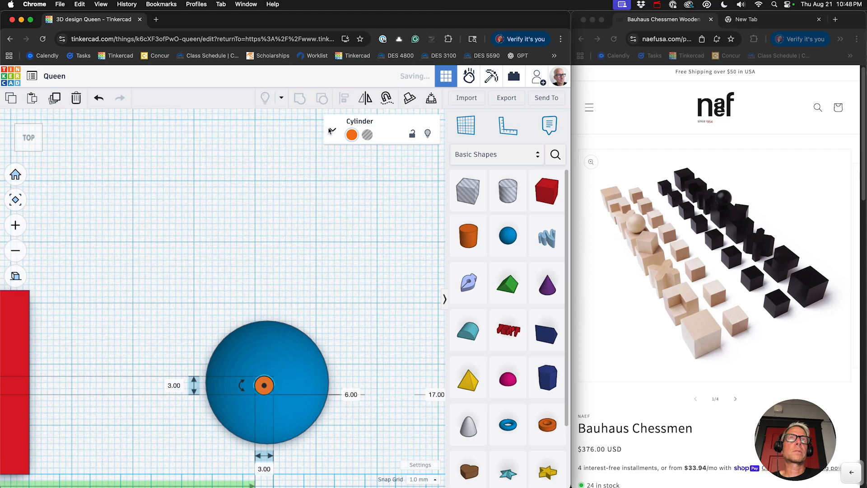
click(507, 127)
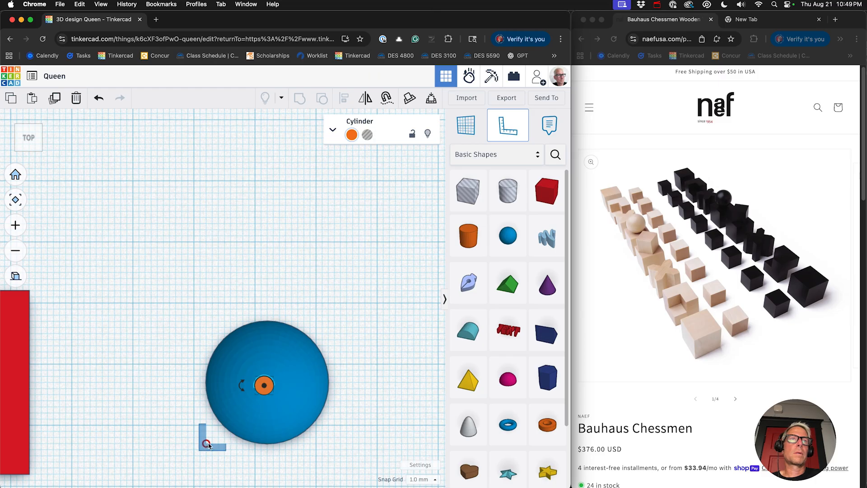
click(206, 444)
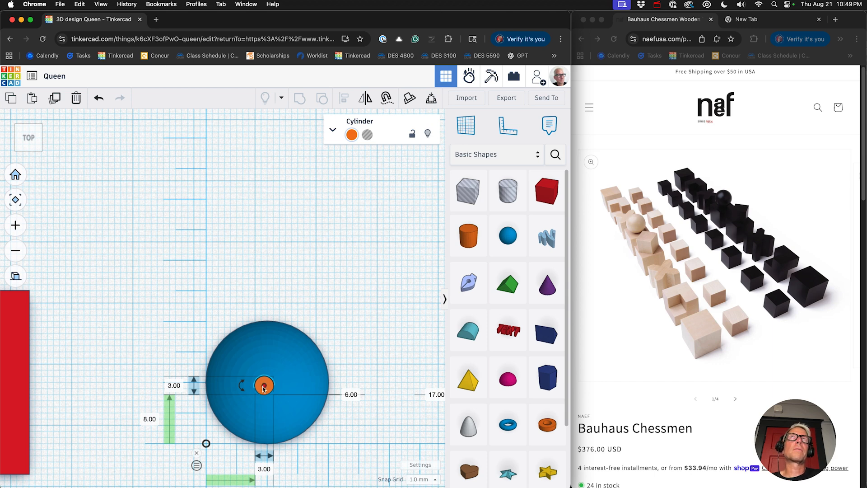
Set the peg's front-to-back distance from the ruler's origin to 8.5 mm.
click(149, 418)
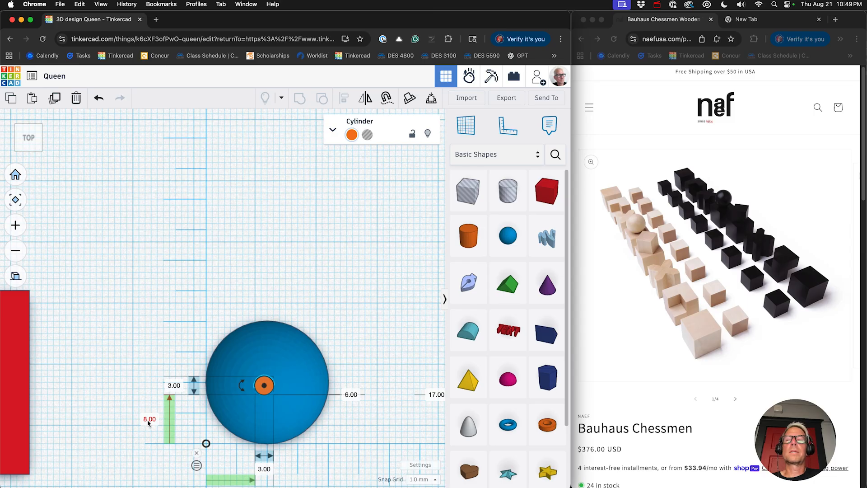
text(9)
key(Return)
click(148, 415)
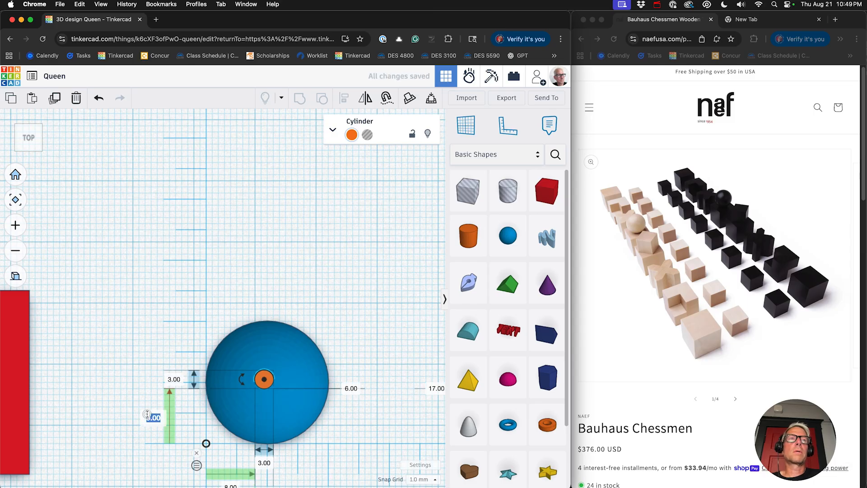
text(8.5)
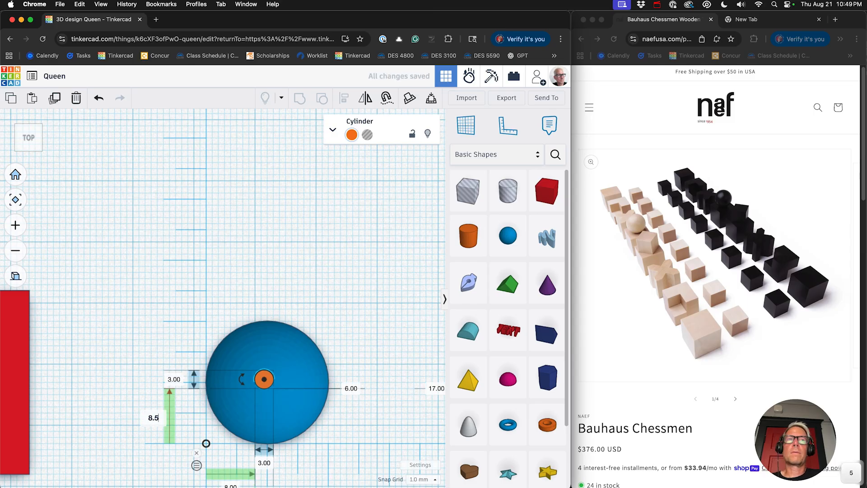
key(Return)
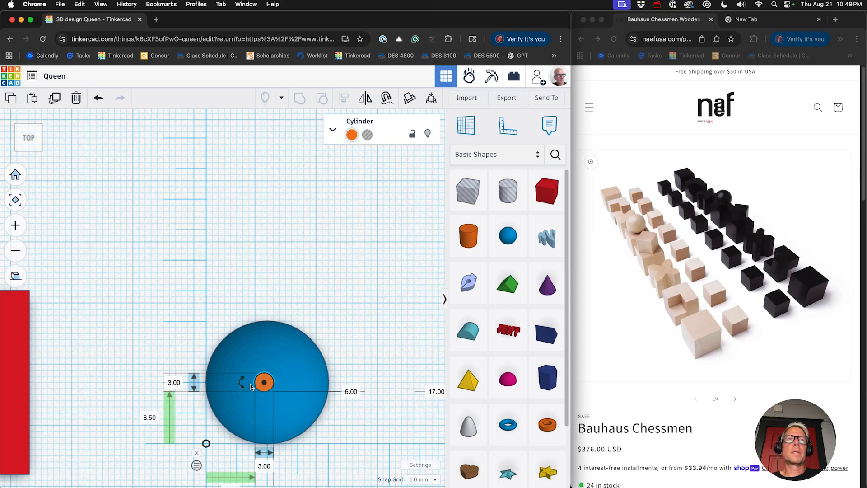
Set the peg's sideways distance from the ruler's origin to 8.5 mm so it is centred on the sphere.
scroll(210, 452, down, 1)
scroll(210, 451, down, 1)
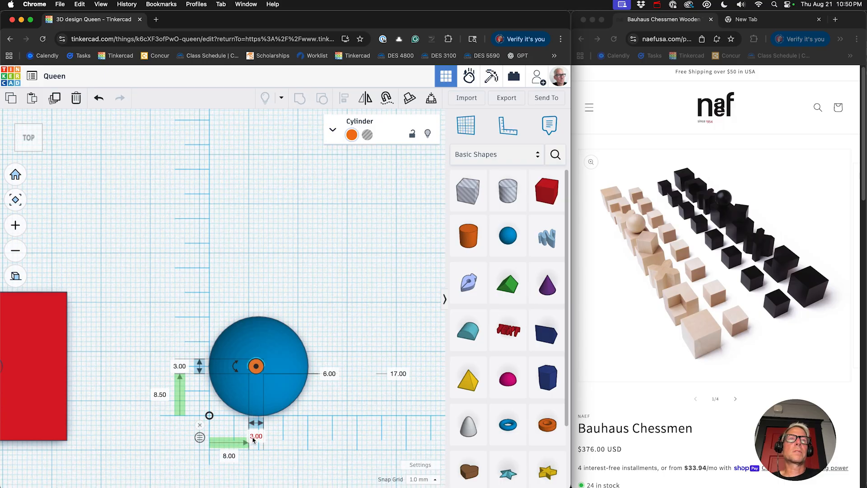
click(229, 455)
text(8.5)
key(Return)
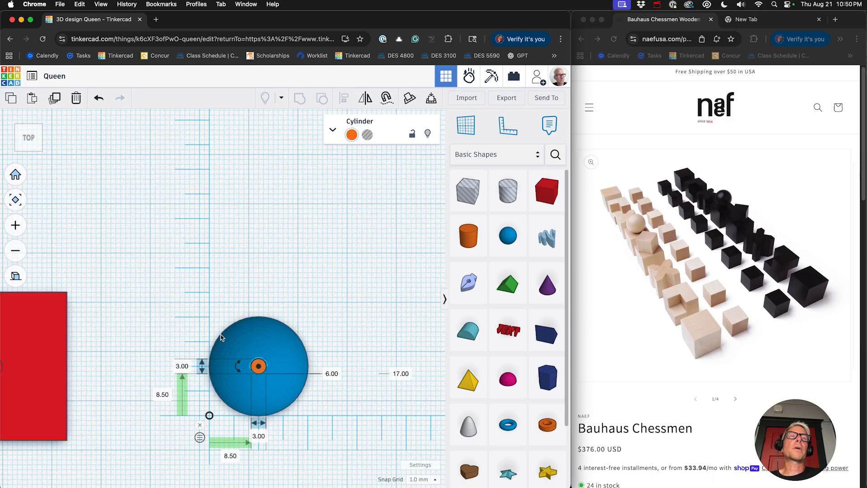
Examine the peg's position on top of the sphere from an angle and from the front.
right_drag(239, 295, 245, 229)
mouse_move(224, 313)
right_down()
mouse_move(221, 296)
mouse_move(218, 315)
right_up()
scroll(221, 299, down, 3)
click(33, 146)
scroll(208, 348, up, 5)
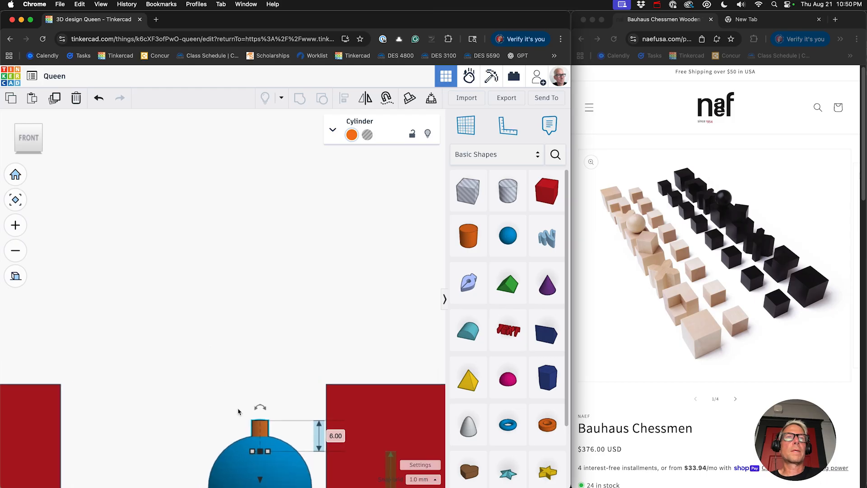
scroll(248, 417, down, 5)
scroll(240, 348, up, 3)
scroll(235, 344, up, 5)
Select the sphere and its peg together and group them into one multicolour shape.
right_drag(225, 372, 219, 429)
drag(232, 315, 253, 409)
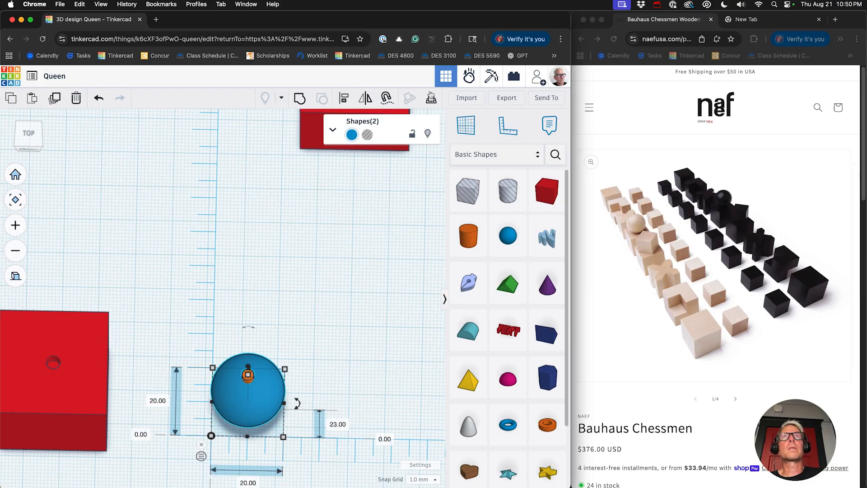
click(300, 98)
right_drag(259, 294, 277, 241)
scroll(260, 272, down, 10)
scroll(226, 298, up, 7)
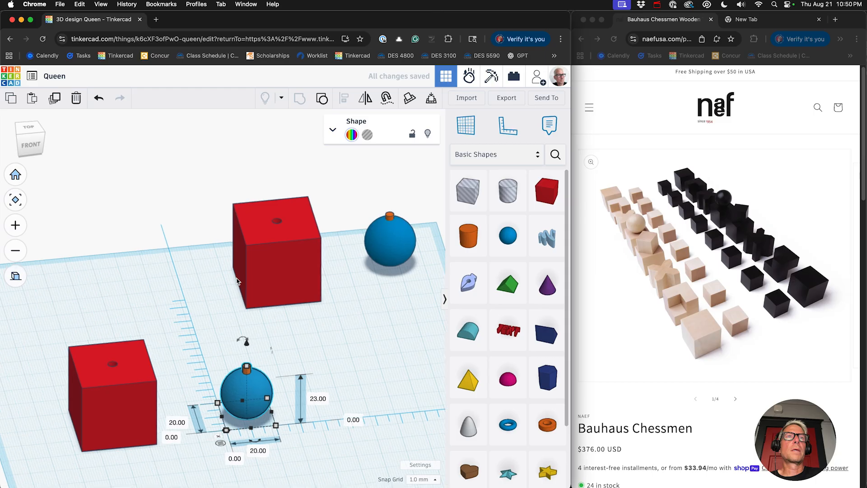
Check the grouping by selecting the new sphere with its peg, the original sphere's peg and the new box in turn.
click(219, 338)
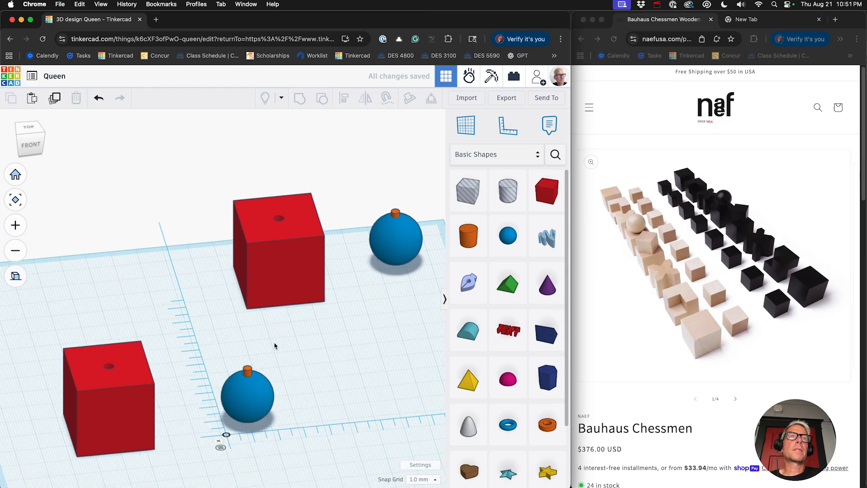
click(249, 371)
click(400, 213)
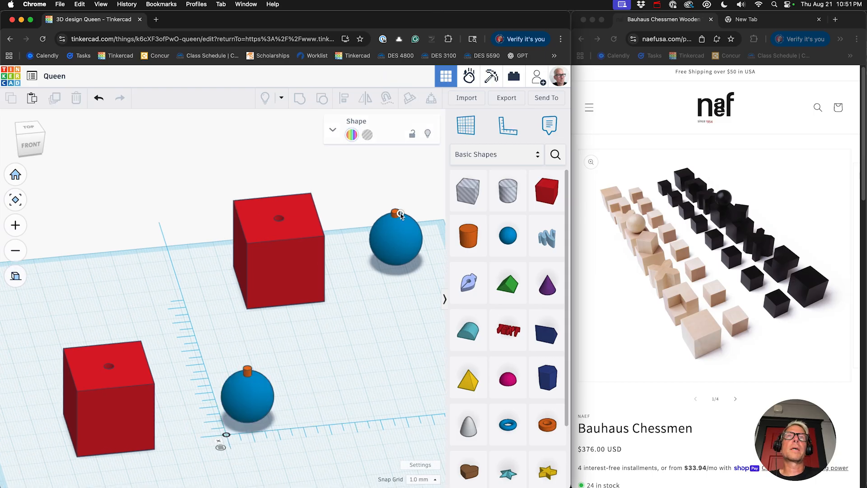
click(400, 214)
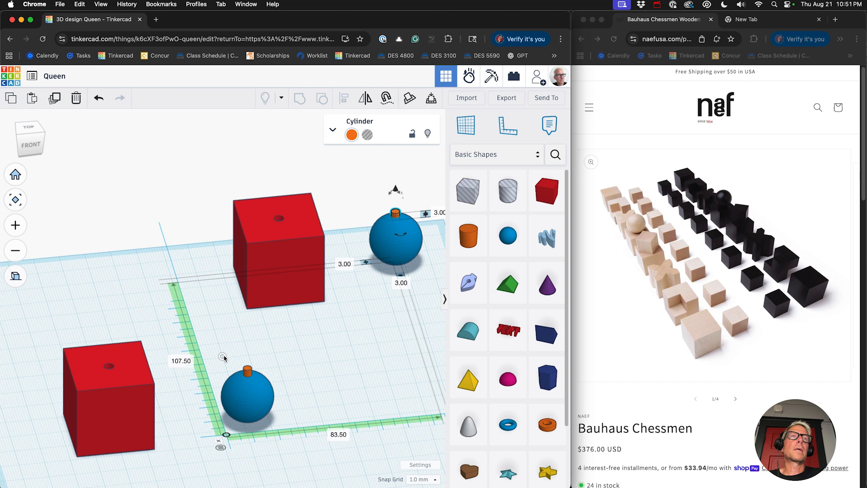
drag(77, 298, 172, 439)
click(247, 378)
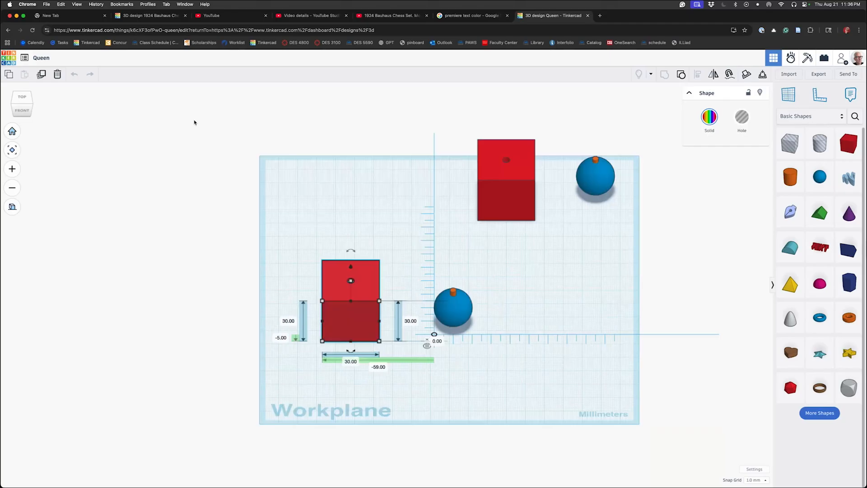
Export only the new box with the hole as an STL file.
click(194, 122)
drag(303, 238, 350, 302)
click(817, 75)
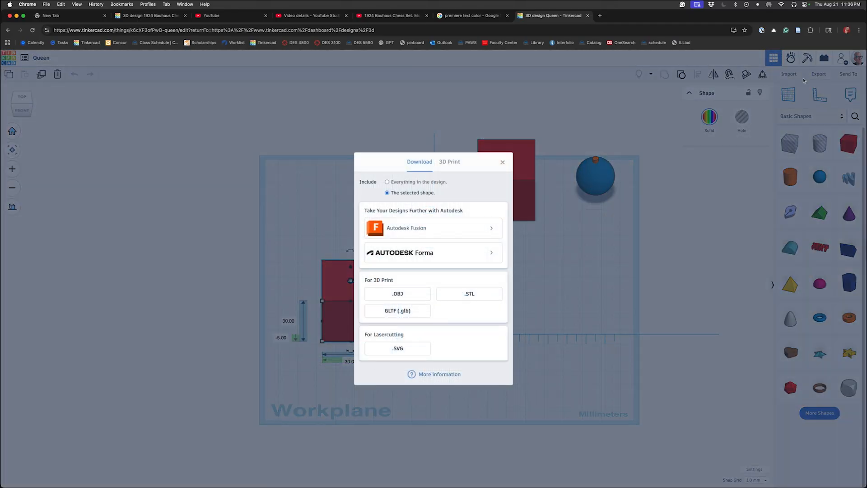
click(446, 299)
click(464, 294)
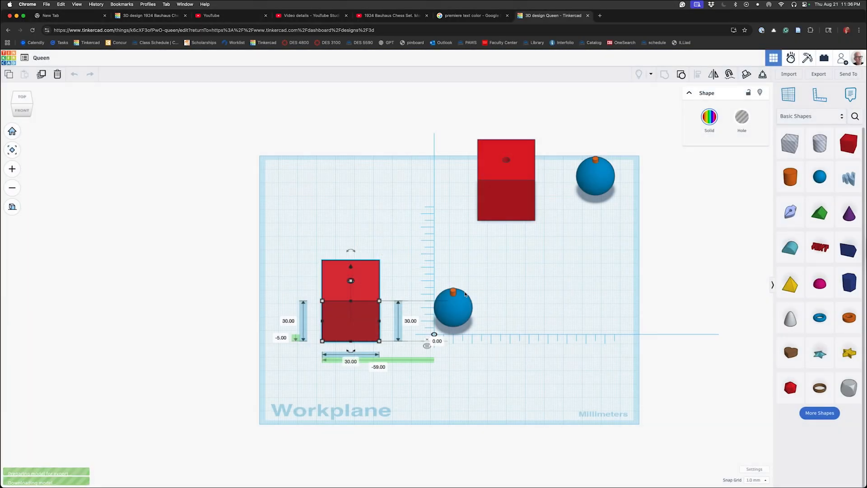
Show the downloaded Queen.stl in its folder and rename it bauhaus-chess-queen-body.stl.
click(816, 48)
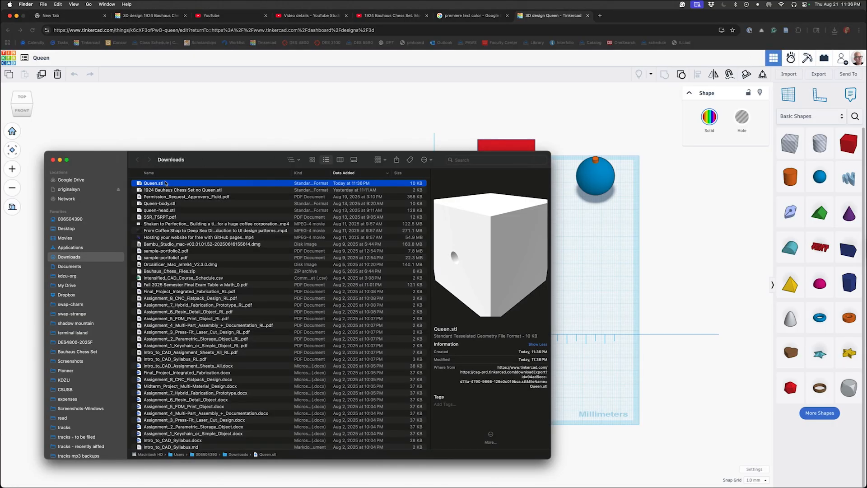
click(154, 183)
text(baus)
key(BackSpace)
text(haus-chess-queen-bod)
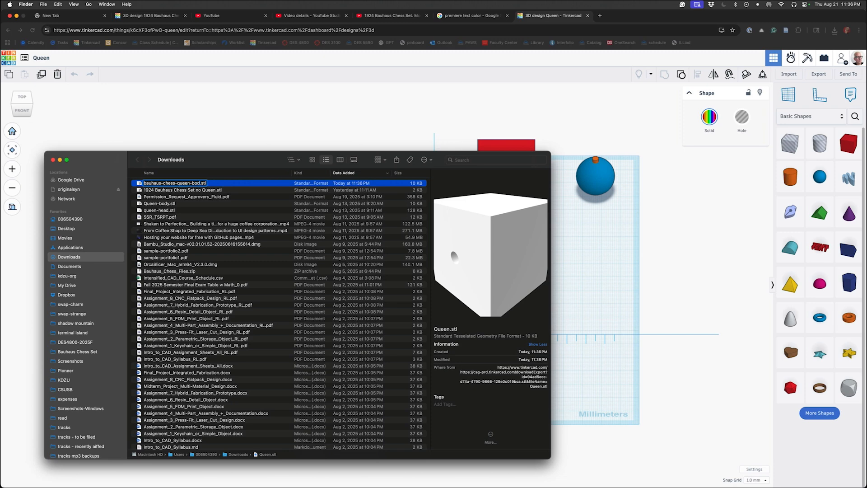
text(y)
key(Return)
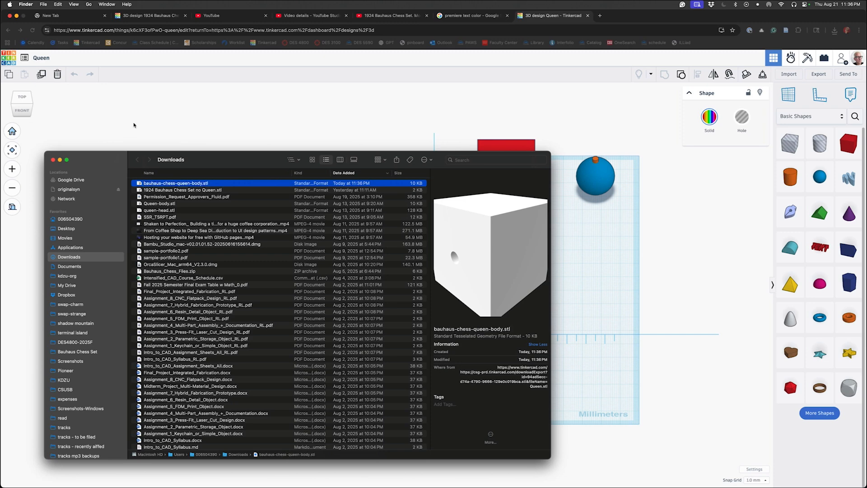
Return to the Tinkercad design and export only the new sphere with its peg as an STL file.
click(129, 128)
click(444, 262)
click(453, 293)
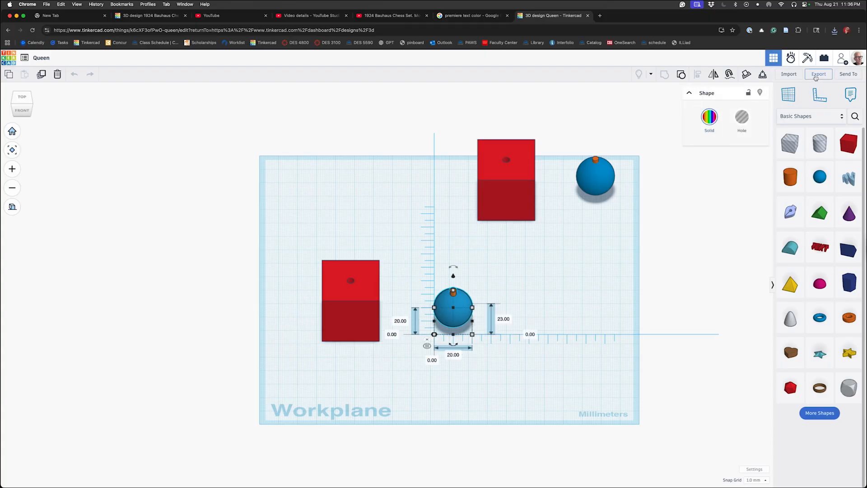
click(818, 74)
click(469, 293)
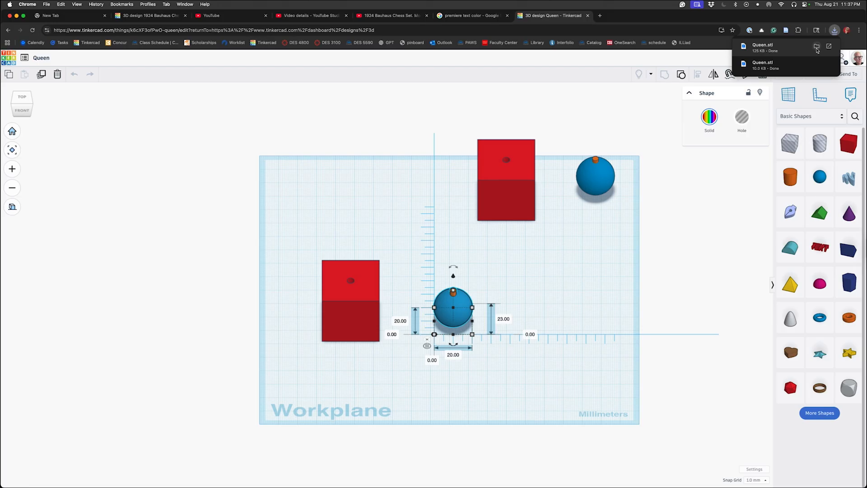
Show the newly downloaded Queen.stl in its folder and rename it bauhaus-chess-queen-head.stl.
click(816, 48)
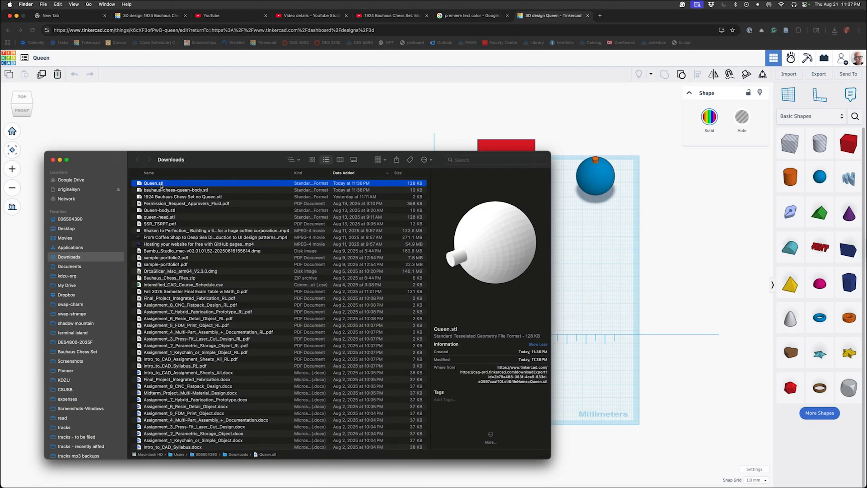
click(154, 183)
text(bauha)
text(us)
text(-che)
text(ss-qee)
text(ueen)
text(-head)
key(Return)
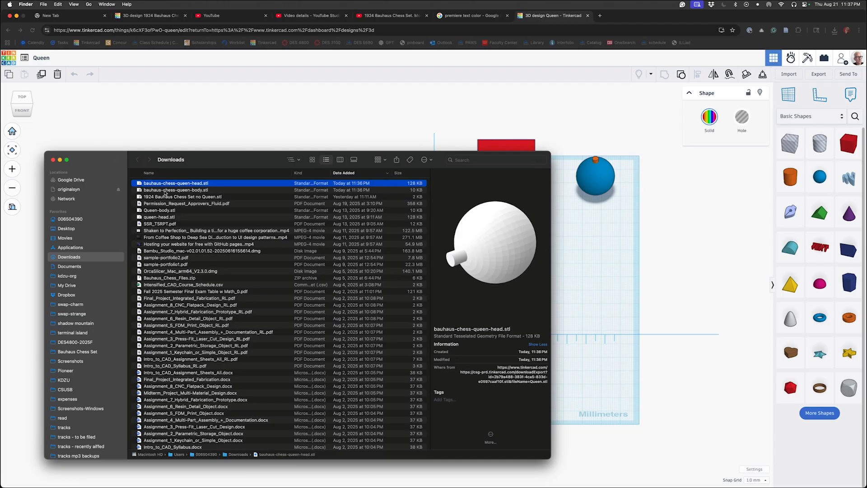
Move the queen head and body STL files into the Bauhaus Chess Set folder and open that folder.
shift+click(174, 190)
drag(174, 191, 92, 353)
click(91, 352)
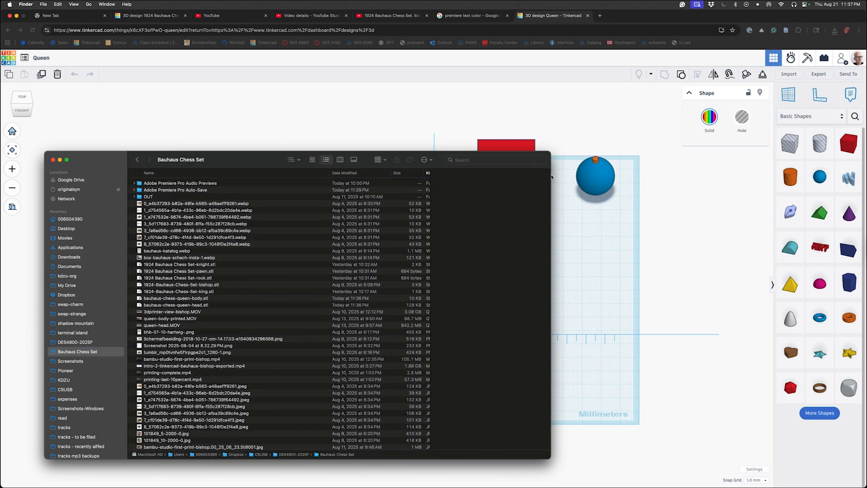
Widen the folder window, sort the files by date modified and preview the queen head and body STL files.
drag(550, 175, 655, 176)
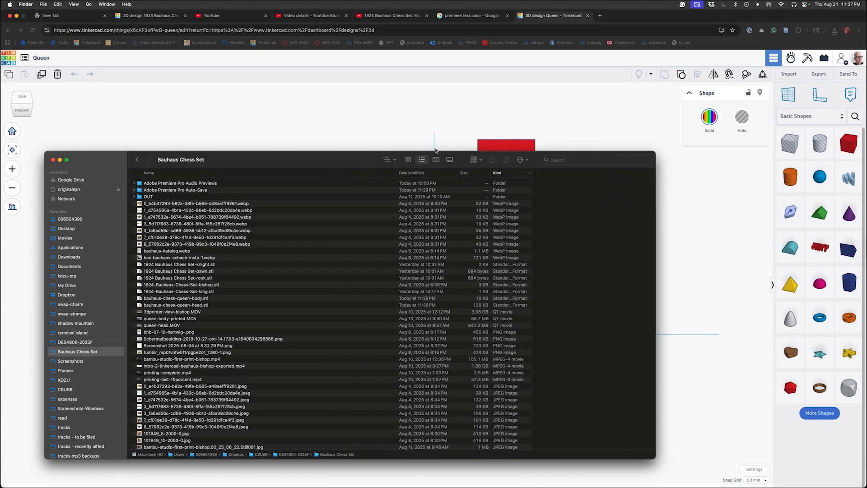
click(425, 172)
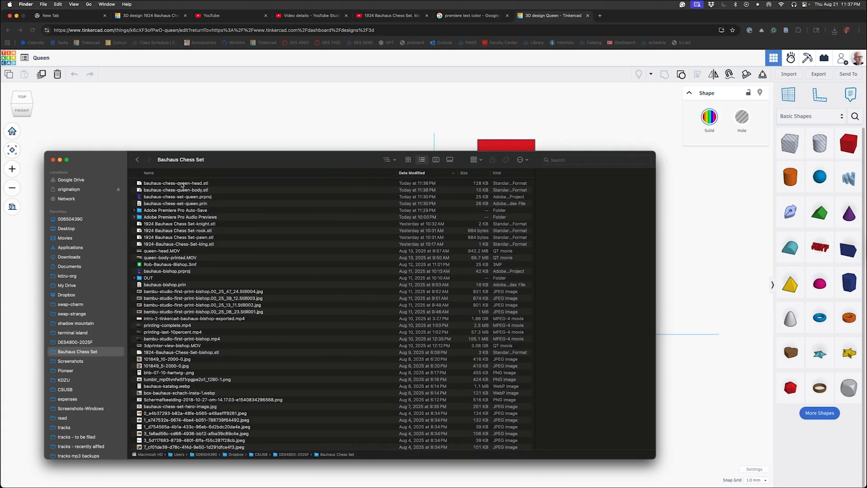
click(182, 184)
key(Down)
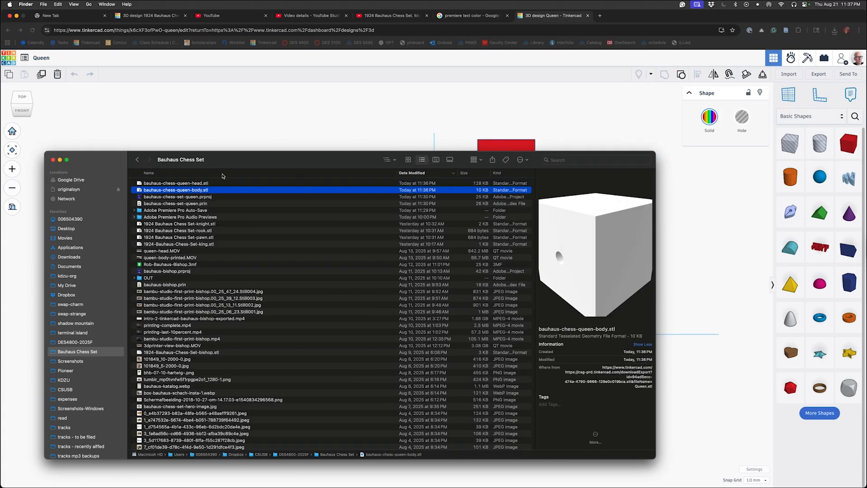
Enlarge the folder window and launch Bambu Studio.
double_click(224, 162)
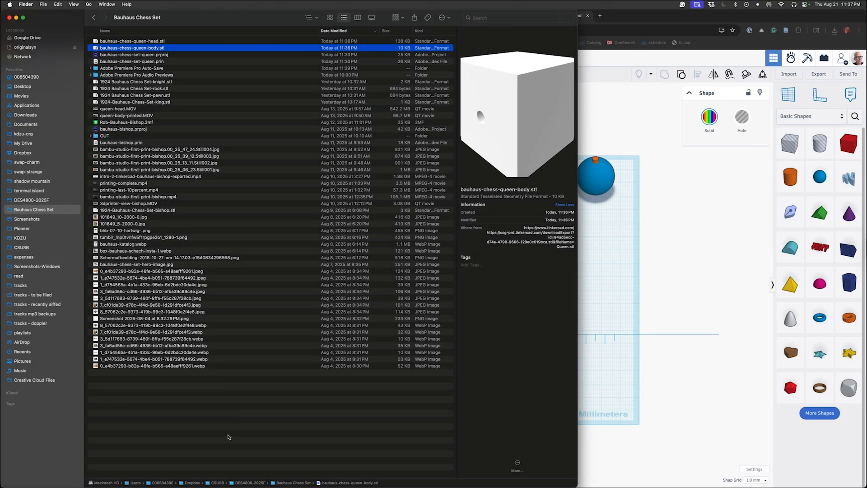
mouse_move(228, 483)
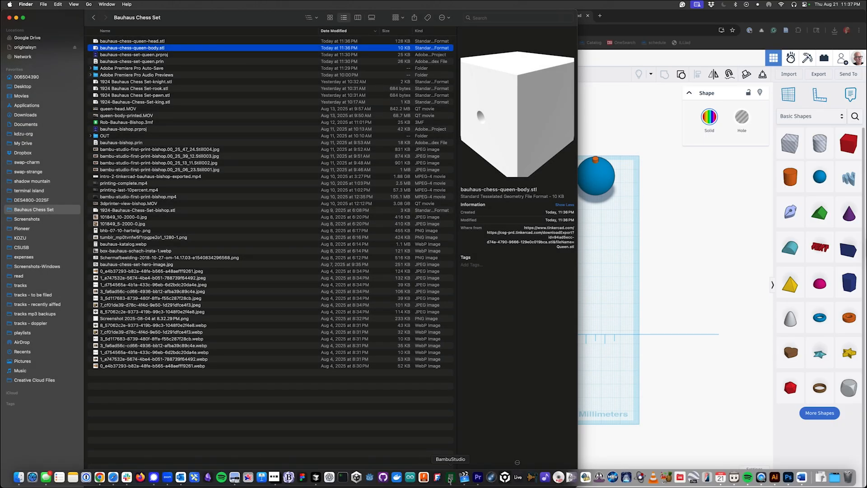
click(450, 477)
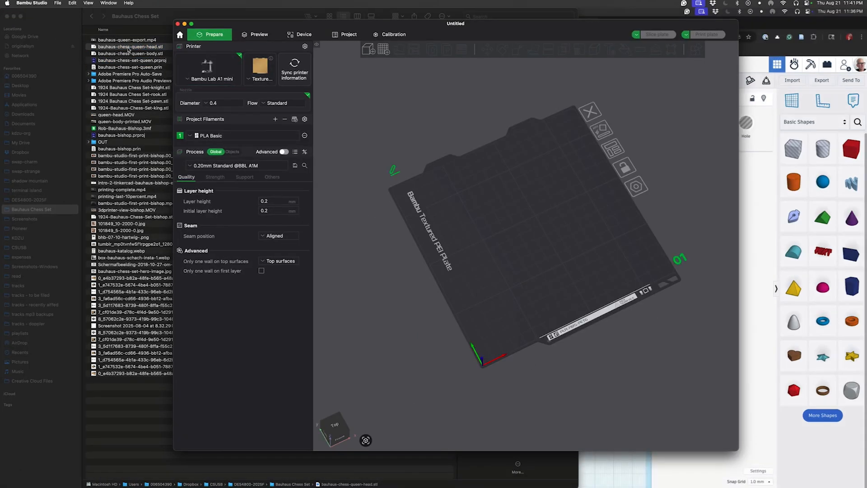
Import bauhaus-chess-queen-head.stl onto the build plate, auto-orient it and view it from the front.
drag(130, 49, 532, 219)
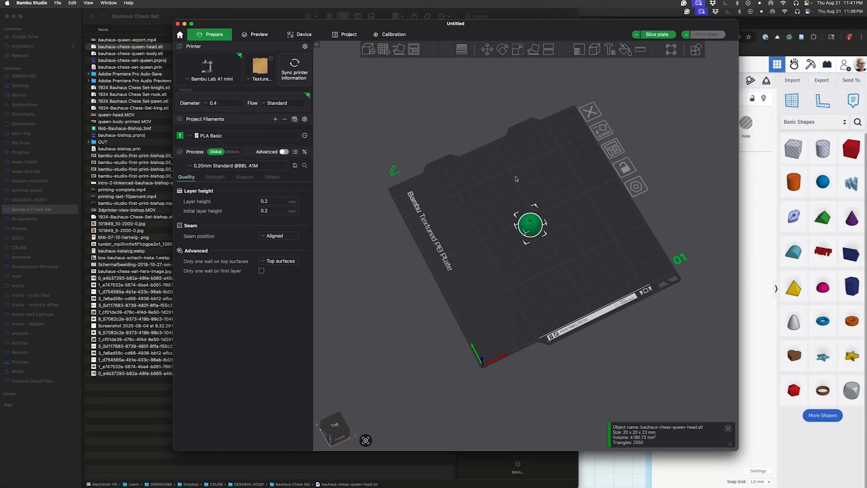
scroll(530, 222, up, 5)
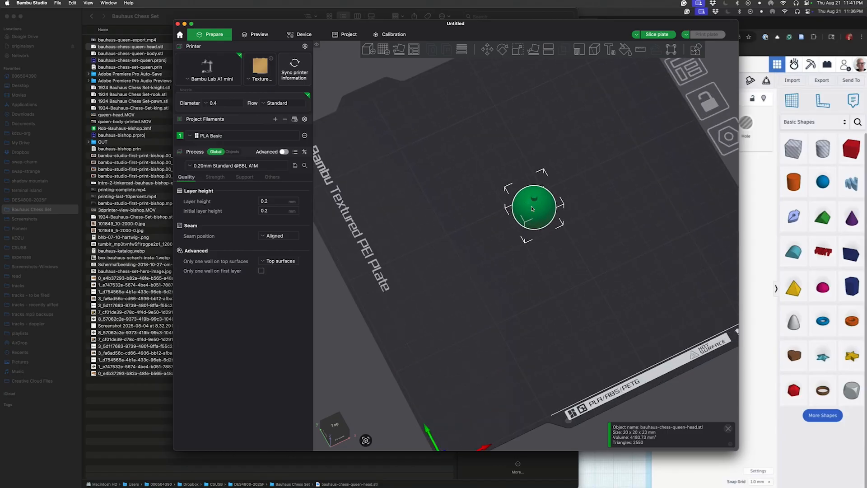
click(400, 50)
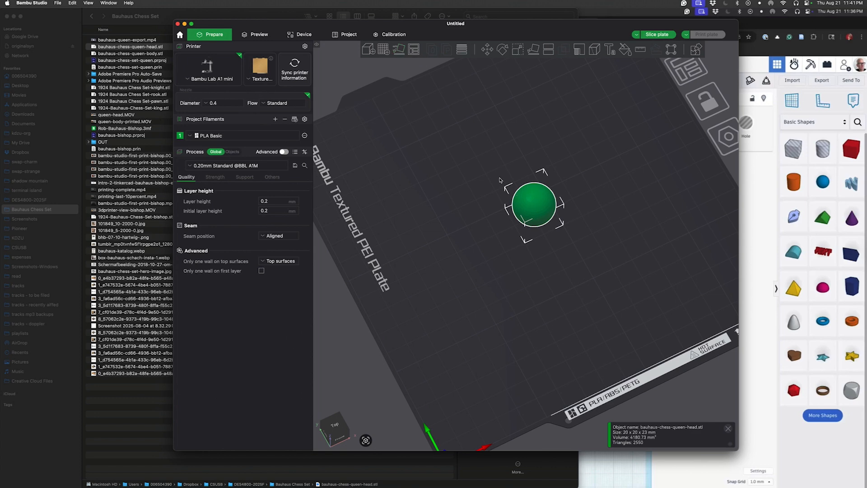
key(3)
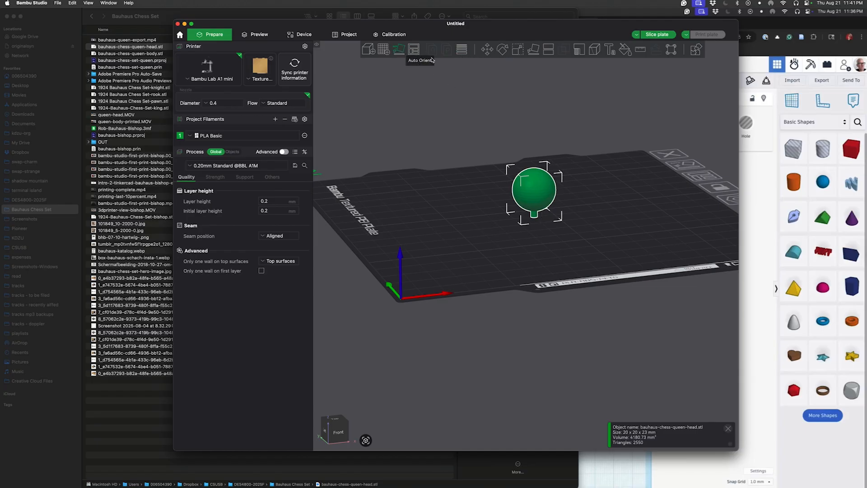
Slice the plate and inspect the seam line and base of the sliced queen head up close.
click(657, 34)
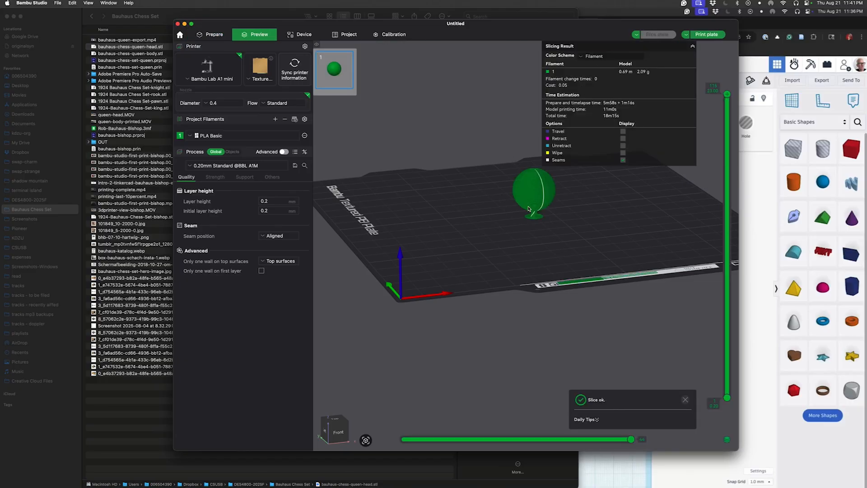
scroll(529, 209, up, 6)
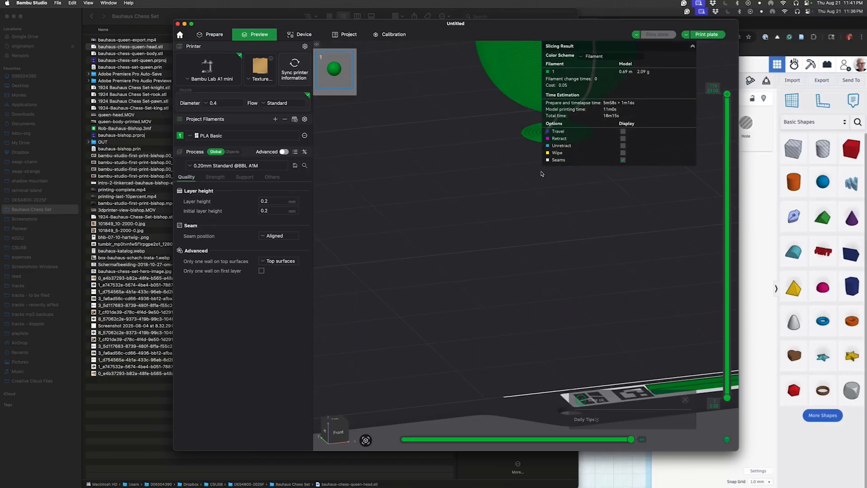
scroll(541, 173, down, 1)
scroll(541, 173, down, 1)
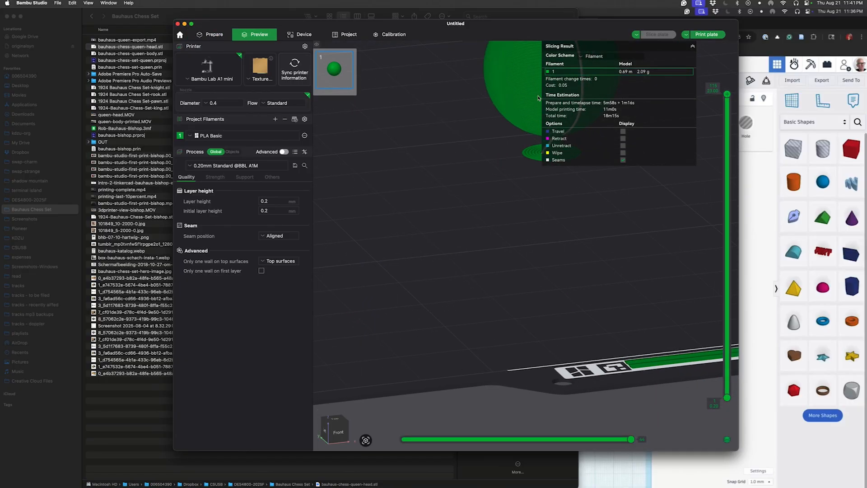
right_drag(510, 130, 434, 152)
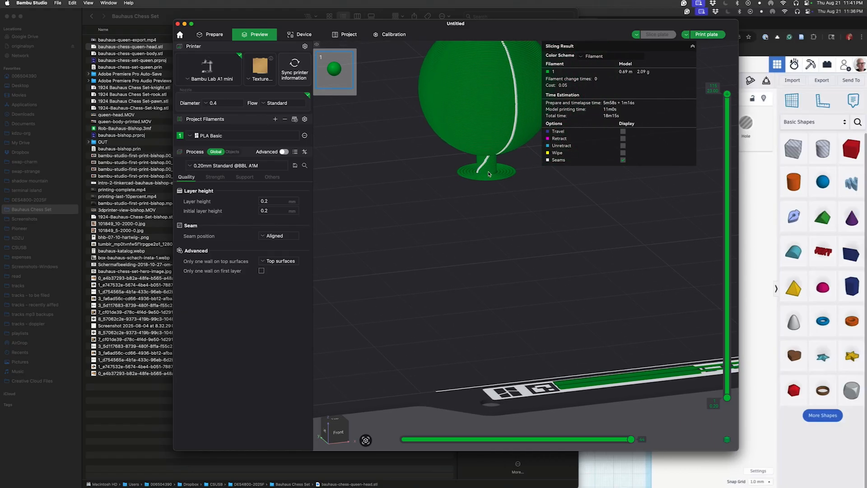
right_drag(519, 167, 519, 163)
drag(517, 163, 375, 131)
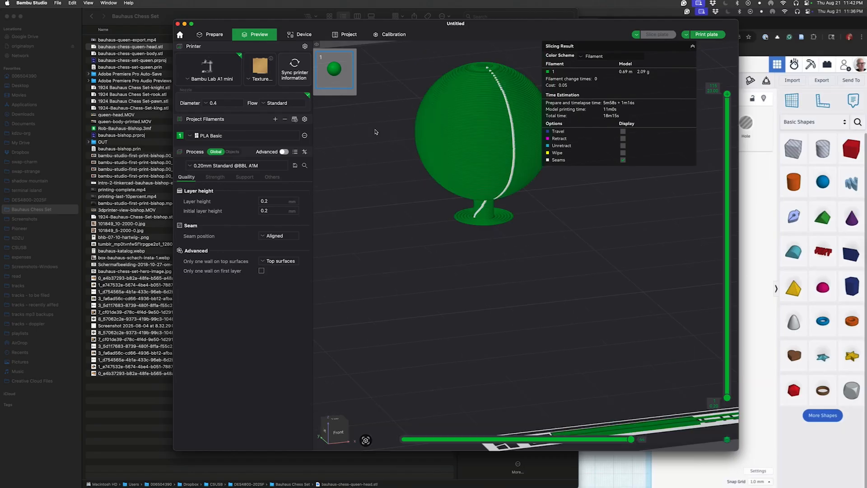
Try the Random seam position with a fresh slice of the queen head, and set the seam position back to Aligned.
click(268, 240)
click(275, 273)
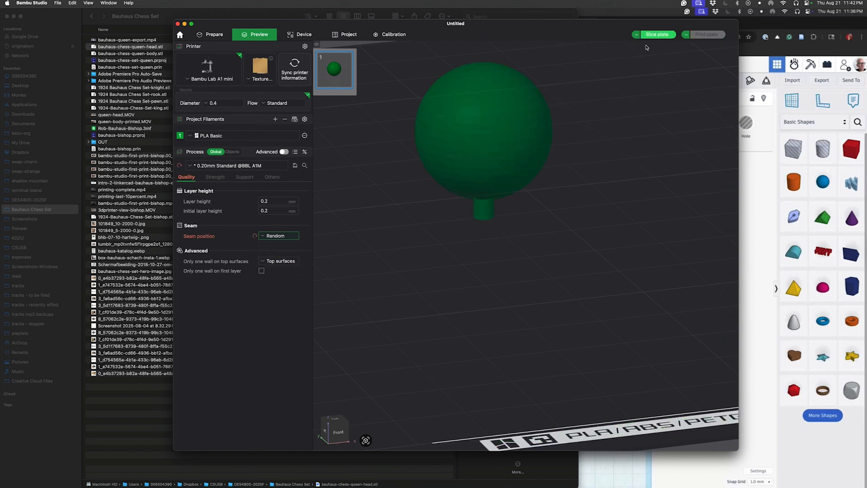
click(652, 35)
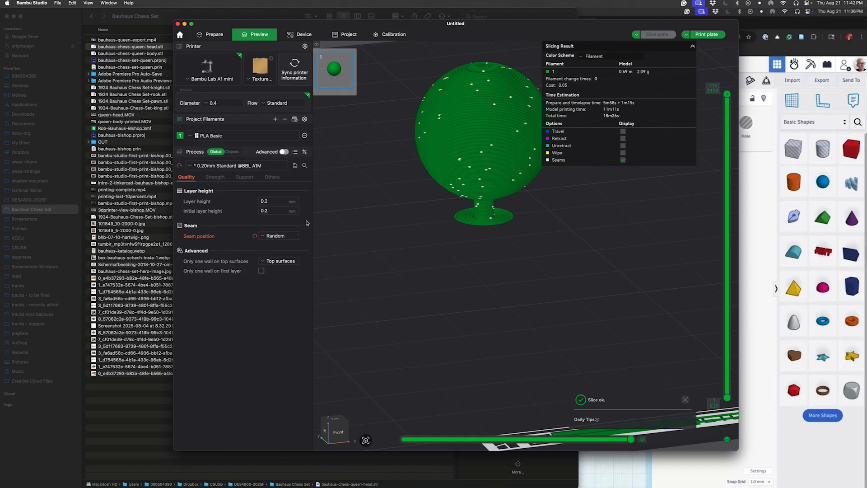
click(279, 235)
click(277, 256)
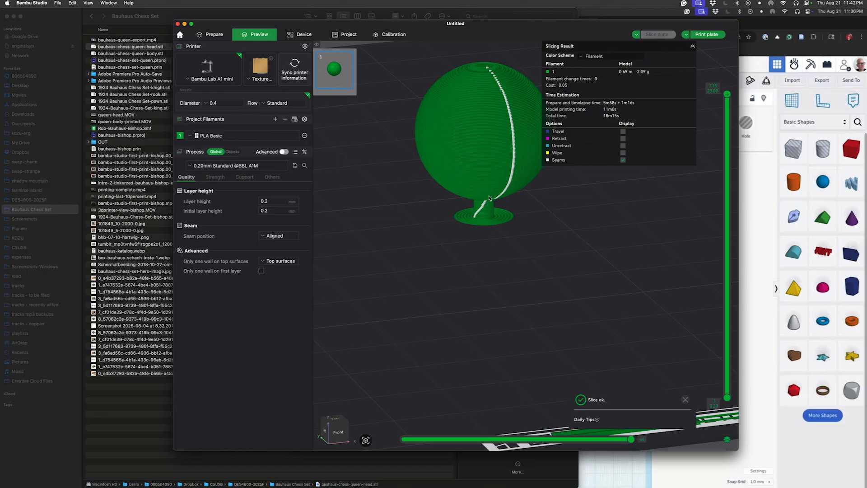
Apply adaptive variable layer heights to the queen head and slice the plate again.
click(214, 35)
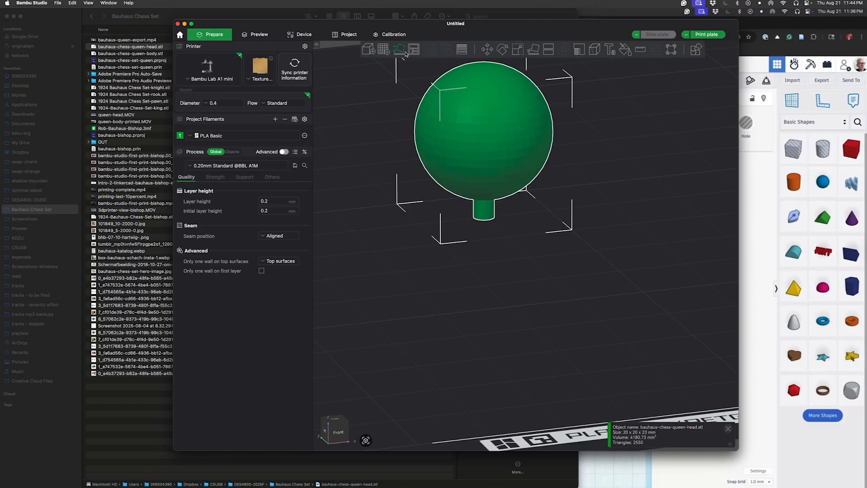
click(463, 51)
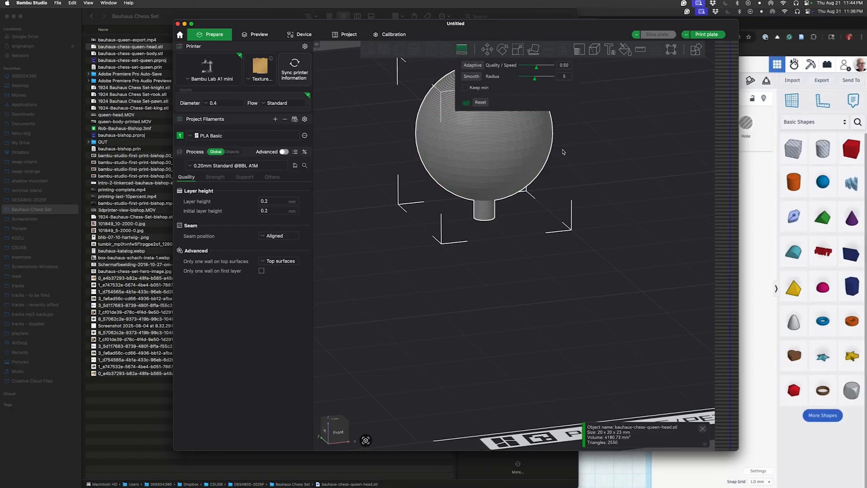
scroll(561, 153, down, 3)
scroll(563, 151, down, 1)
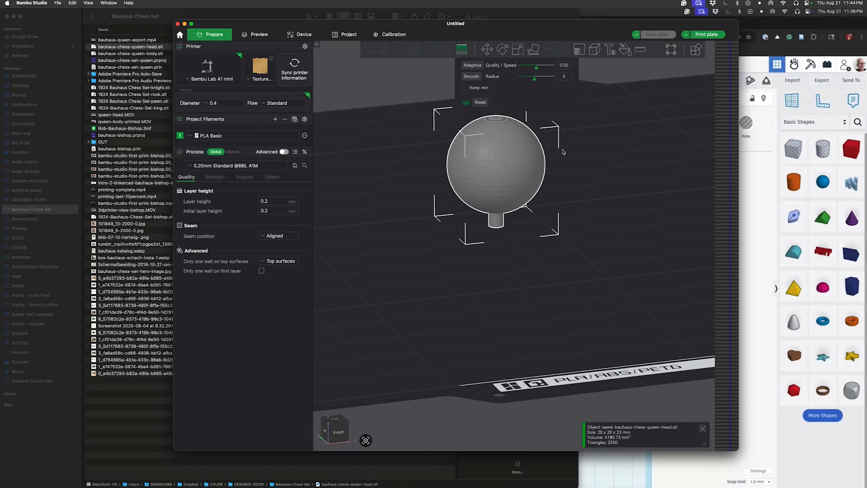
click(479, 68)
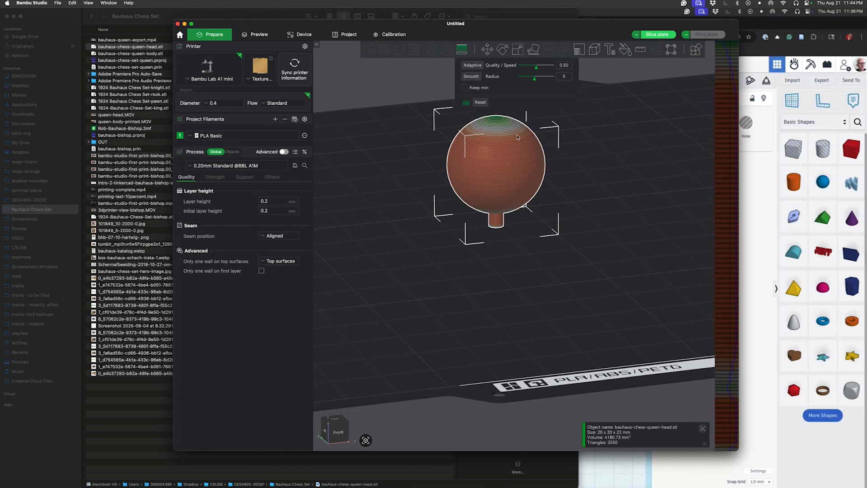
right_drag(518, 137, 517, 150)
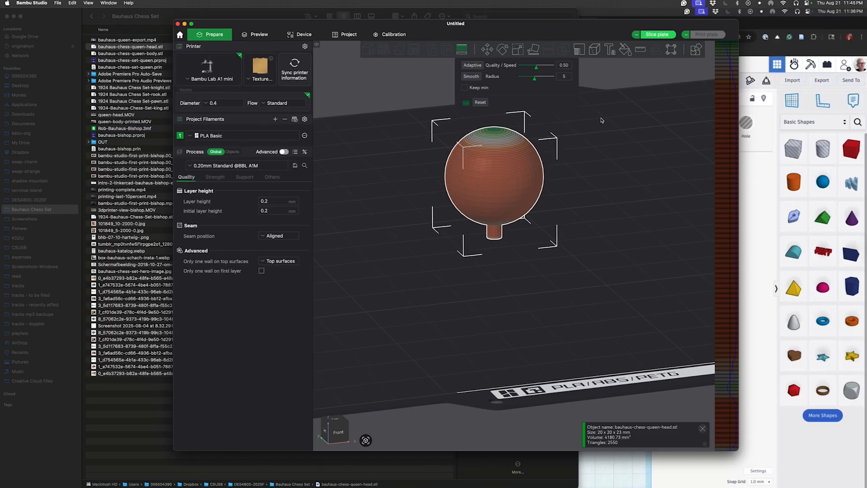
click(651, 35)
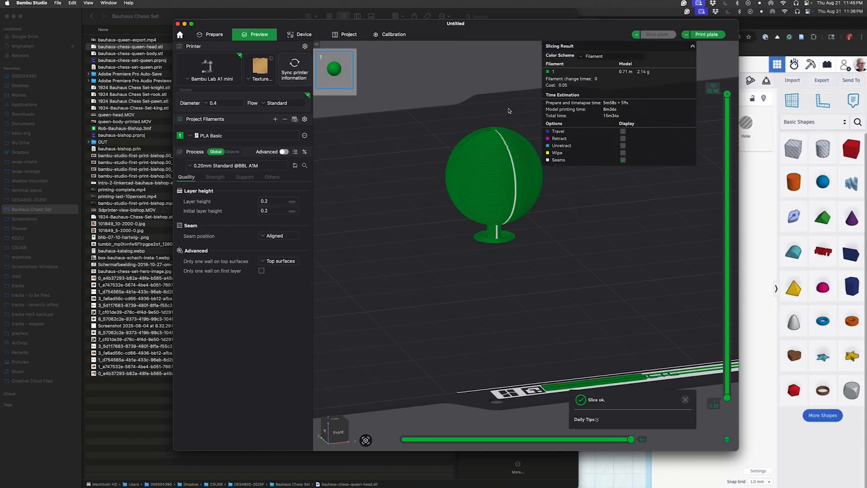